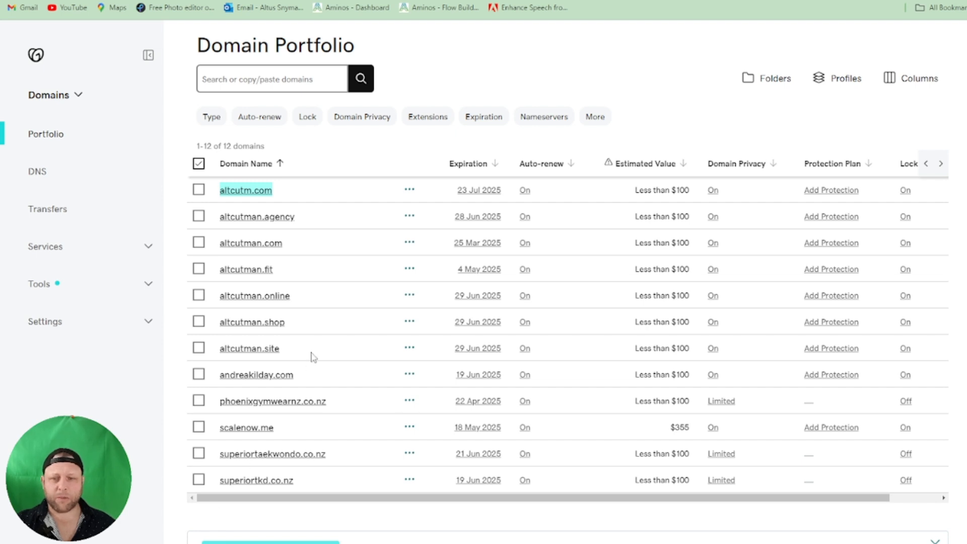
# - Copy altcutman.site from the domain portfolio into the first migration domain field and add another domain field
pyautogui.moveTo(289, 351); pyautogui.dragTo(219, 349)
pyautogui.hotkey('ctrl', 'c')
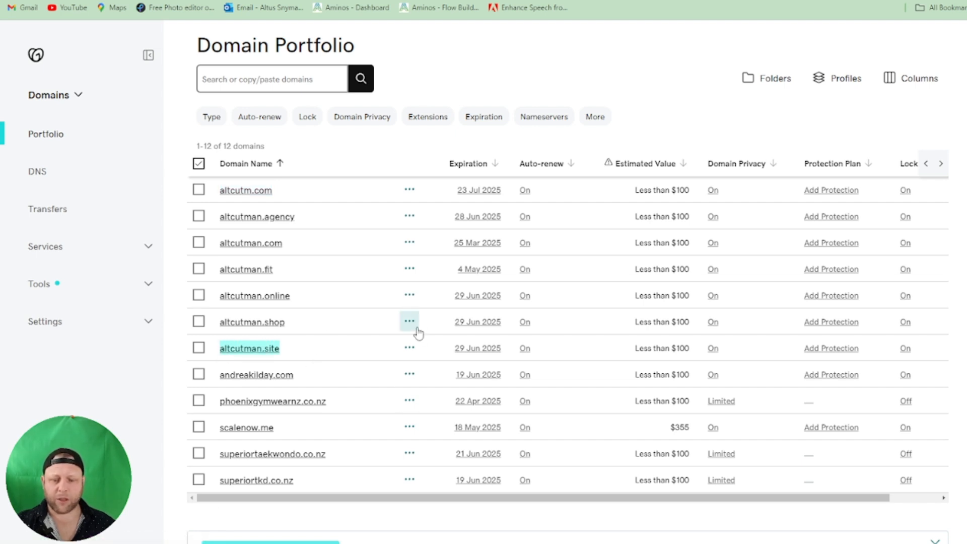
pyautogui.hotkey('ctrl', 'Tab')
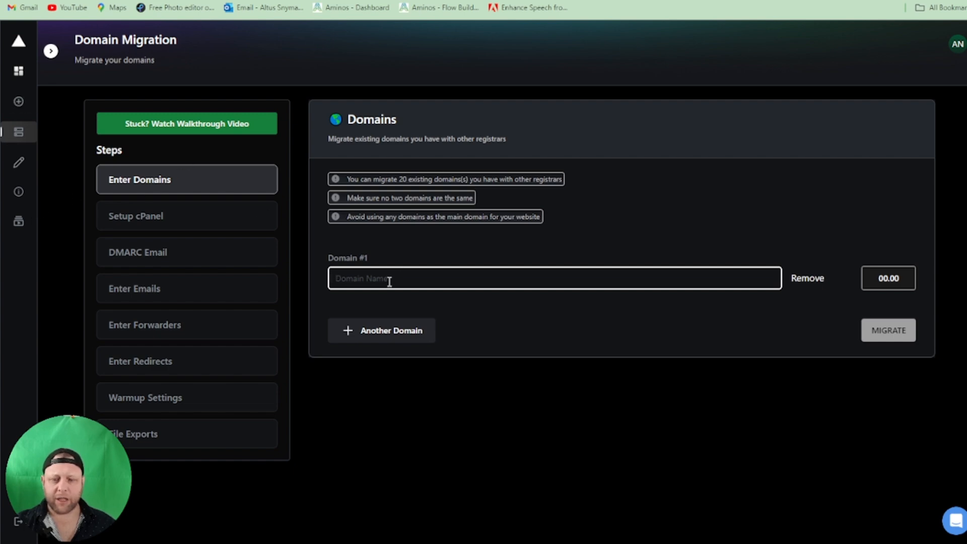
pyautogui.hotkey('ctrl', 'v')
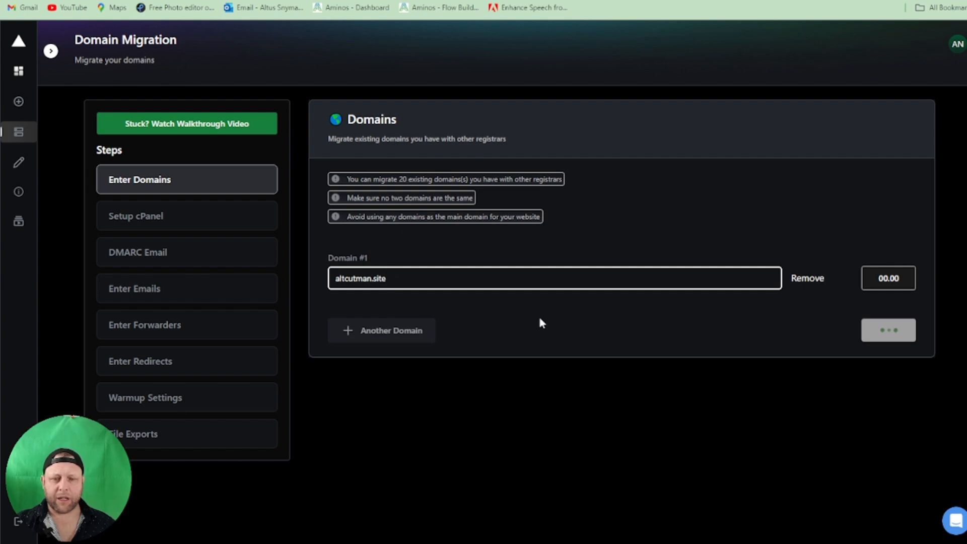
pyautogui.click(422, 334)
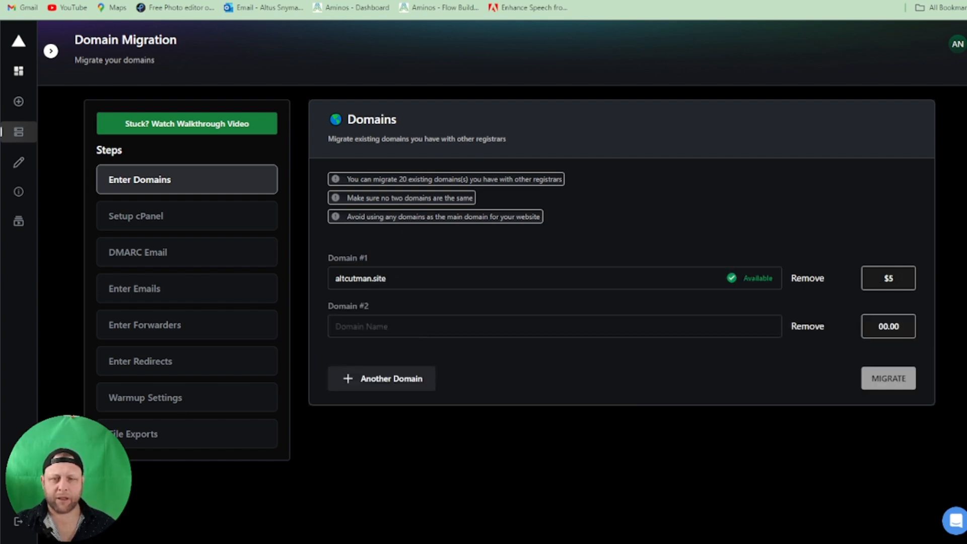
# - Copy altcutman.shop from the portfolio into the second domain field and add a third domain field
pyautogui.hotkey('ctrl', 'Tab')
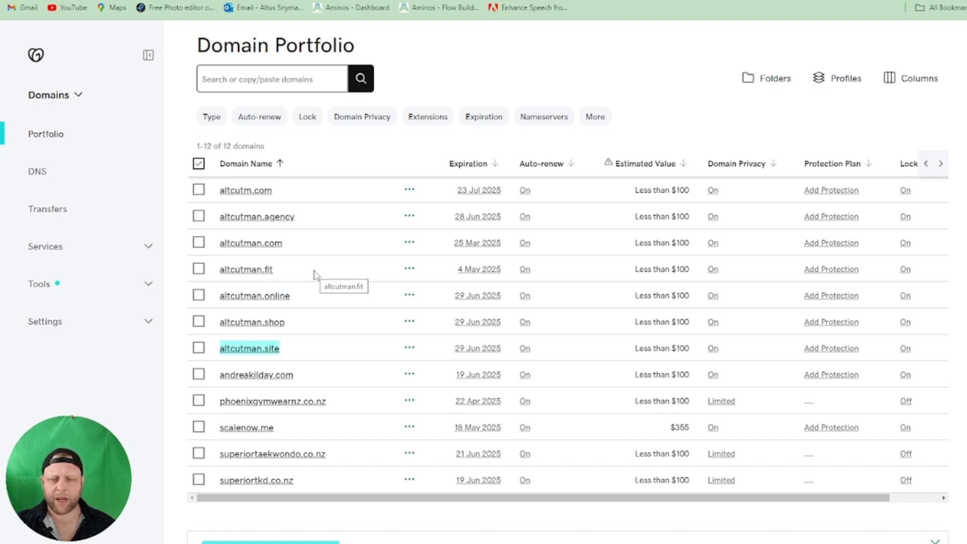
pyautogui.moveTo(325, 327); pyautogui.dragTo(218, 327)
pyautogui.hotkey('ctrl', 'c')
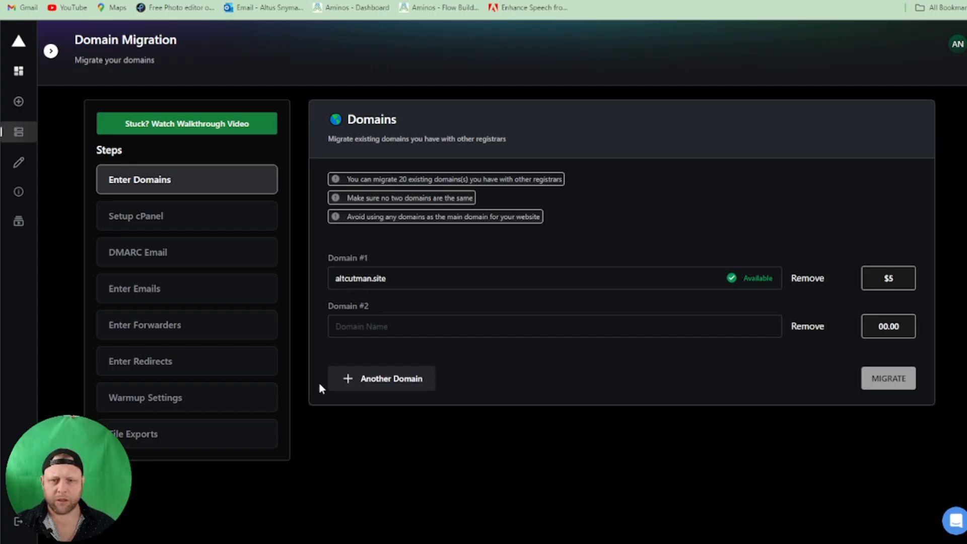
pyautogui.click(346, 336)
pyautogui.hotkey('ctrl', 'v')
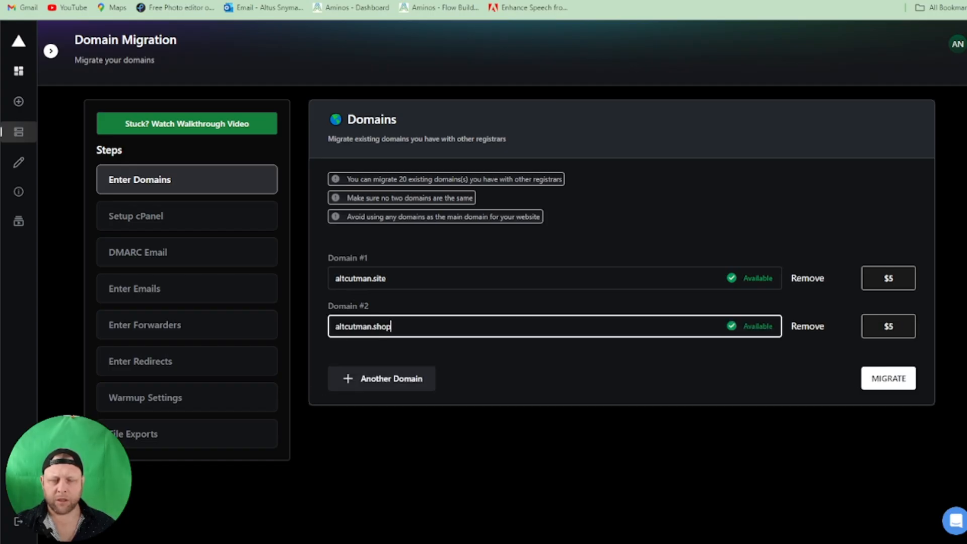
pyautogui.click(368, 385)
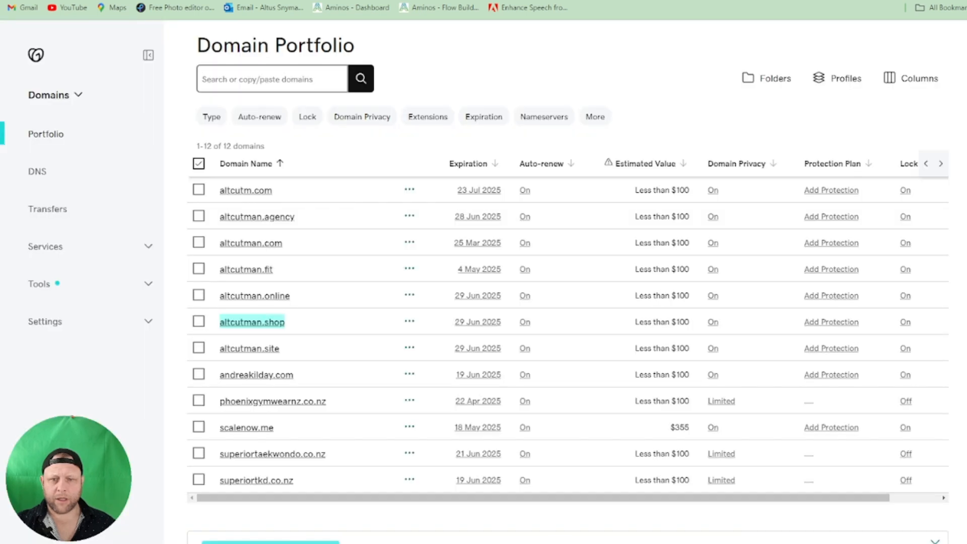
# - Copy altcutman.online from the portfolio into the third domain field and start the migration
pyautogui.moveTo(325, 304); pyautogui.dragTo(212, 297)
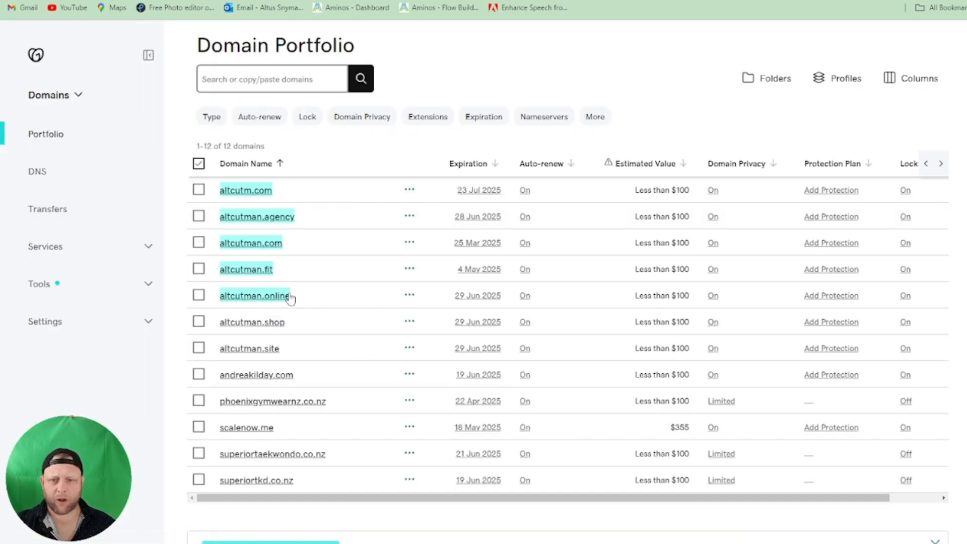
pyautogui.moveTo(323, 297); pyautogui.dragTo(220, 306)
pyautogui.hotkey('ctrl', 'c')
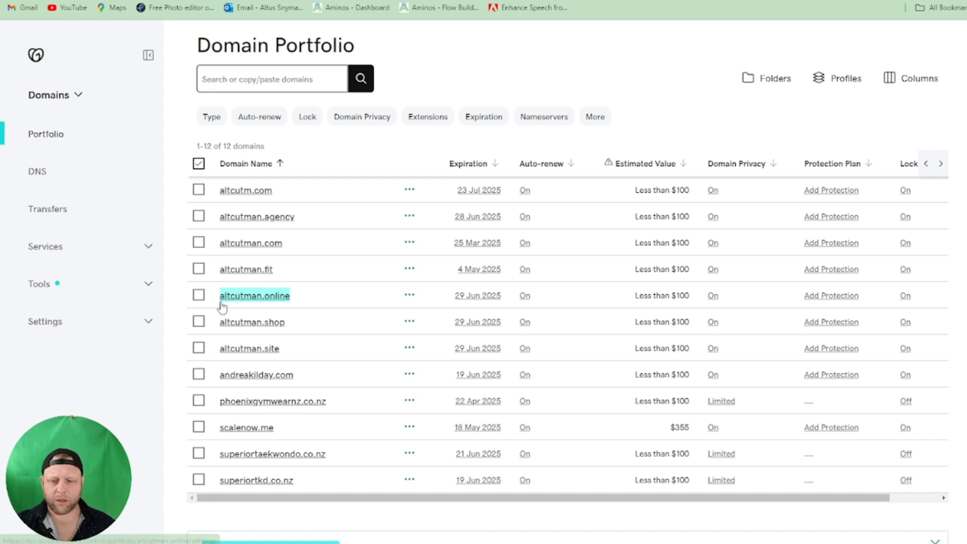
pyautogui.hotkey('ctrl', 'Tab')
pyautogui.click(389, 377)
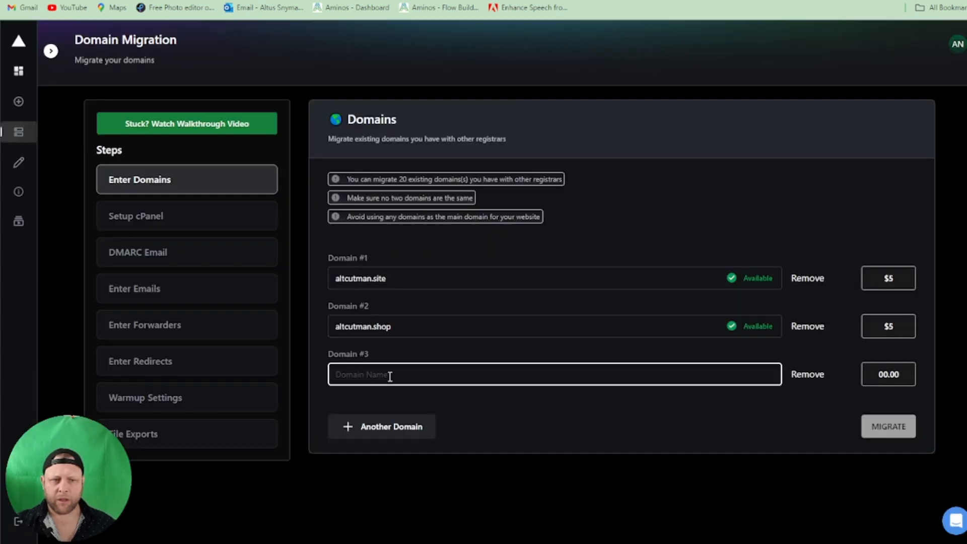
pyautogui.hotkey('ctrl', 'v')
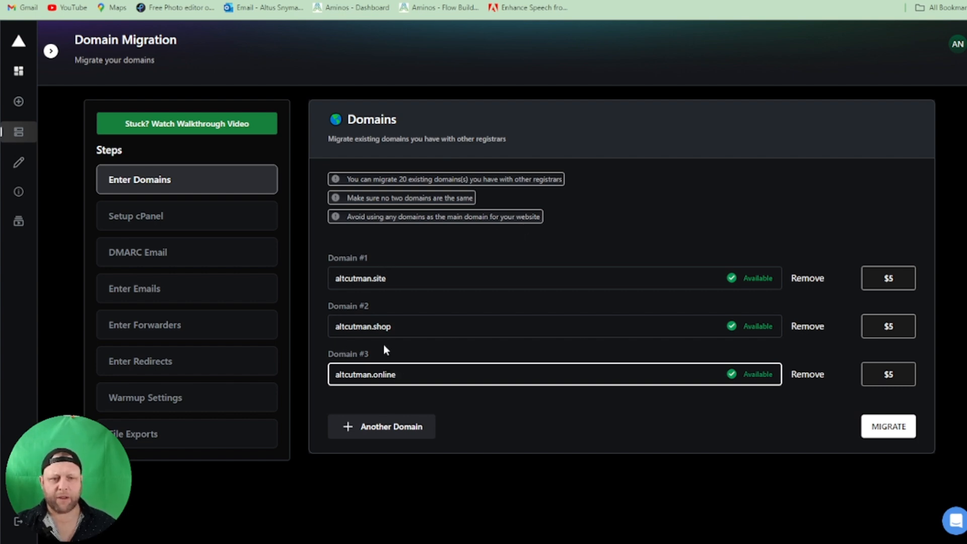
pyautogui.click(869, 428)
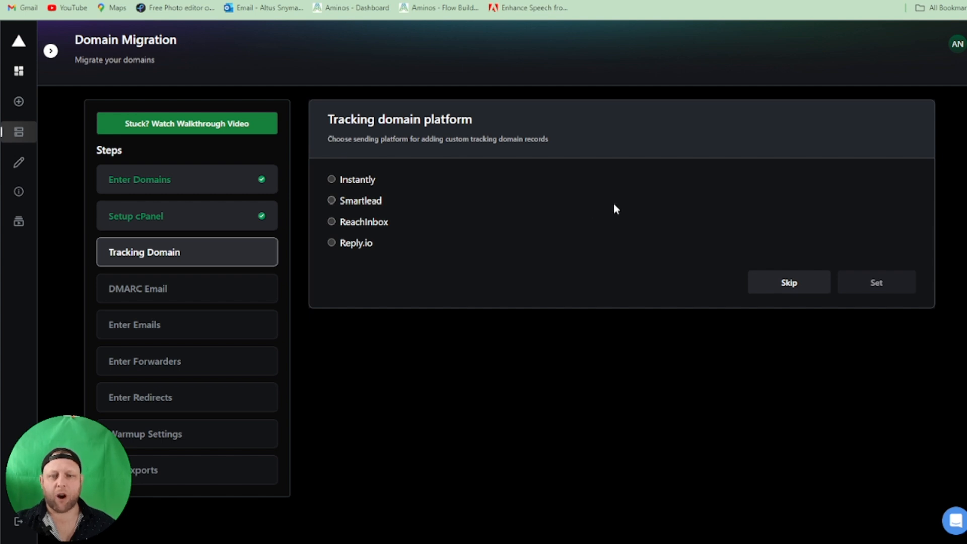
# - Set Instantly as the tracking domain platform
pyautogui.click(331, 179)
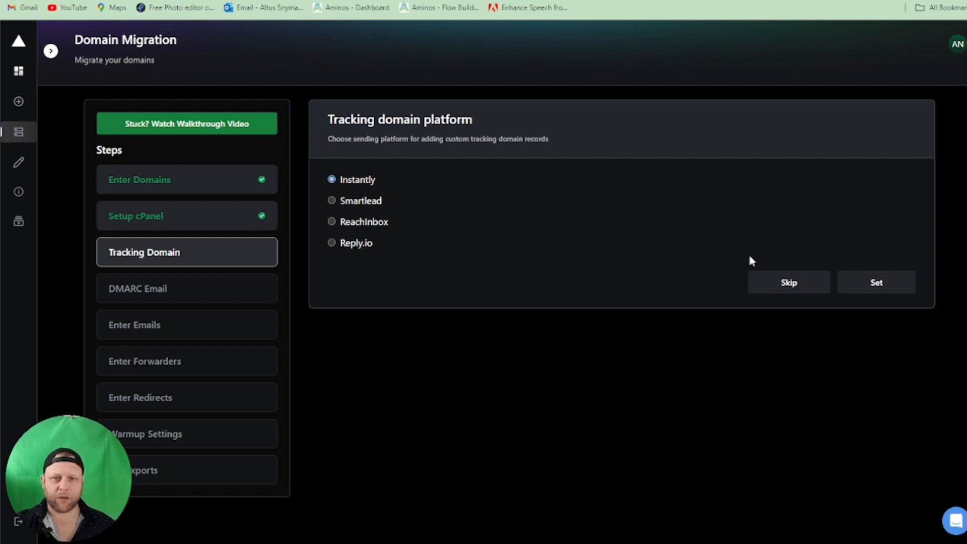
pyautogui.click(883, 287)
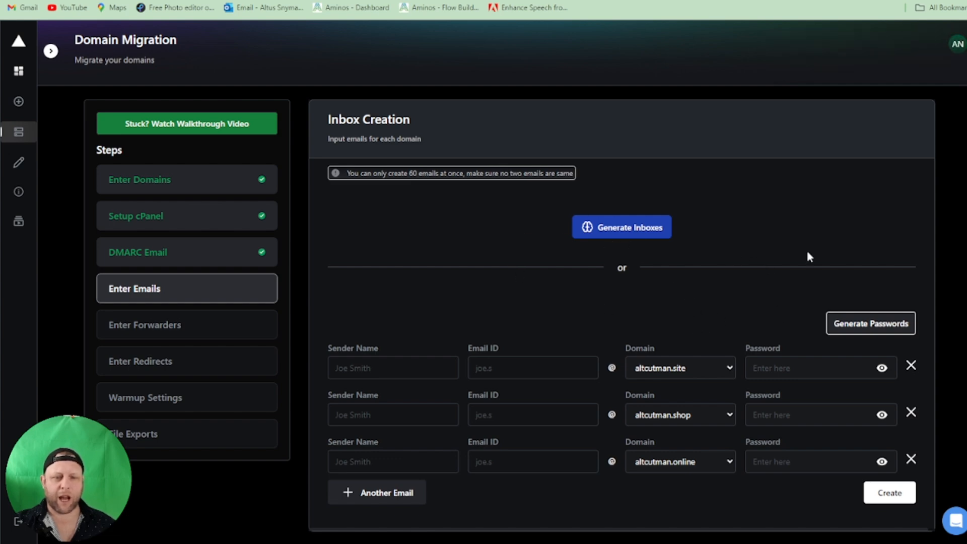
# - Open the inbox generator, choose 3 inboxes per domain, and enter Alt Cutman as the first sender name
pyautogui.click(630, 229)
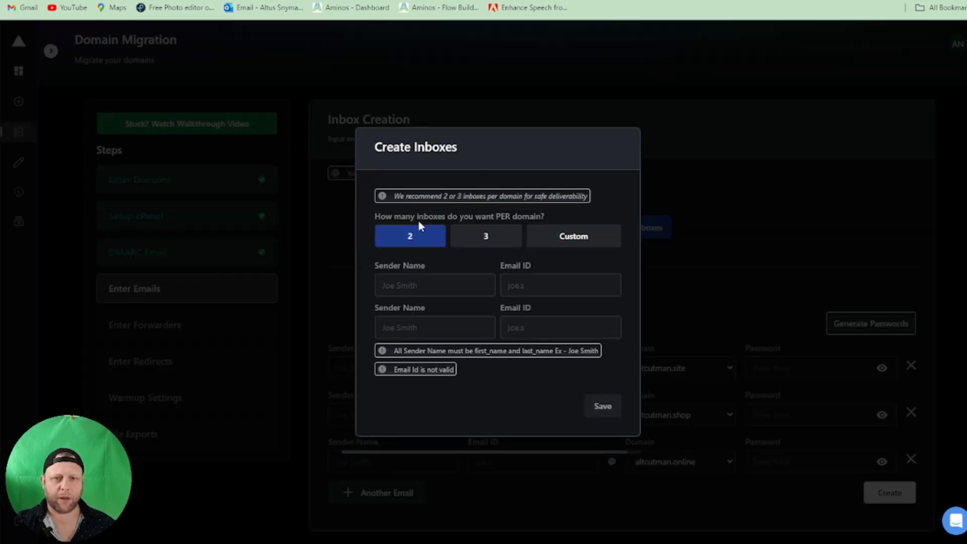
pyautogui.click(486, 232)
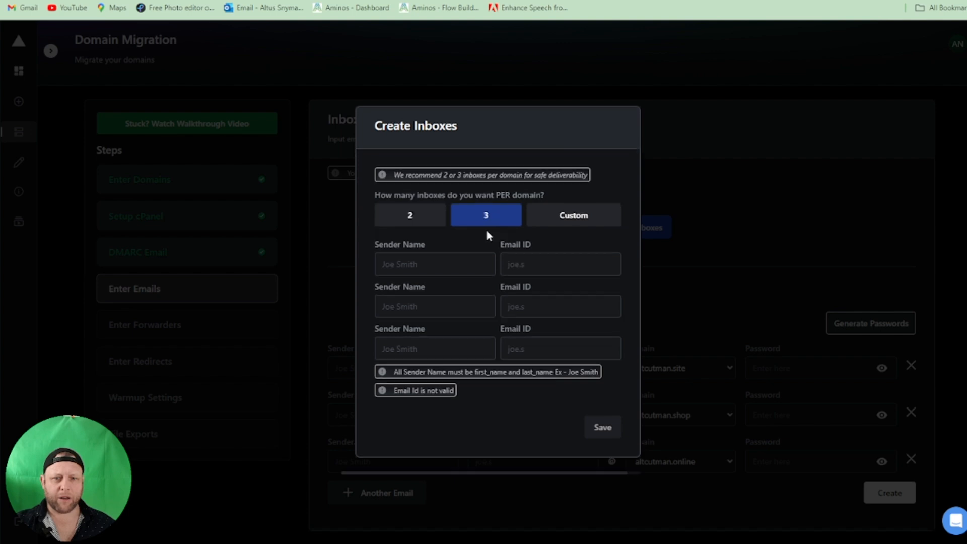
pyautogui.click(439, 265)
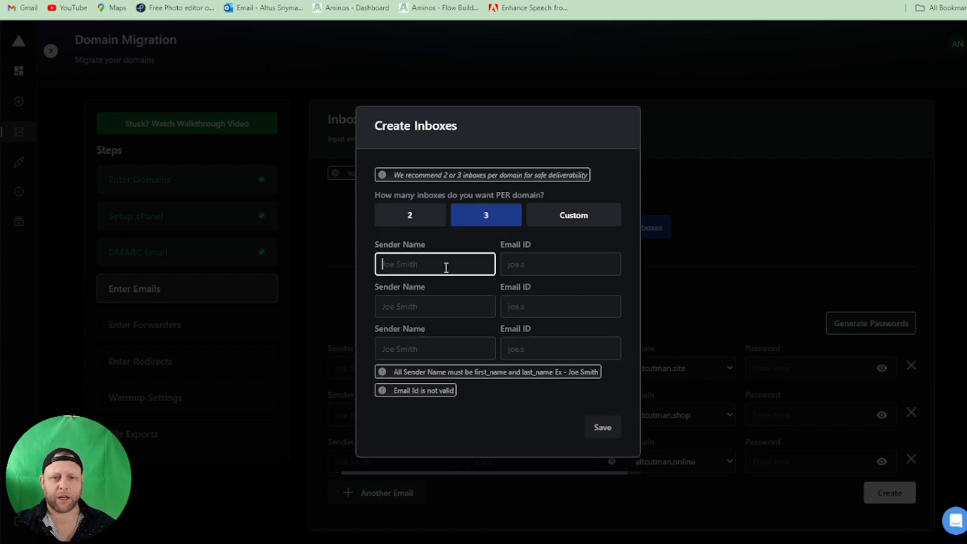
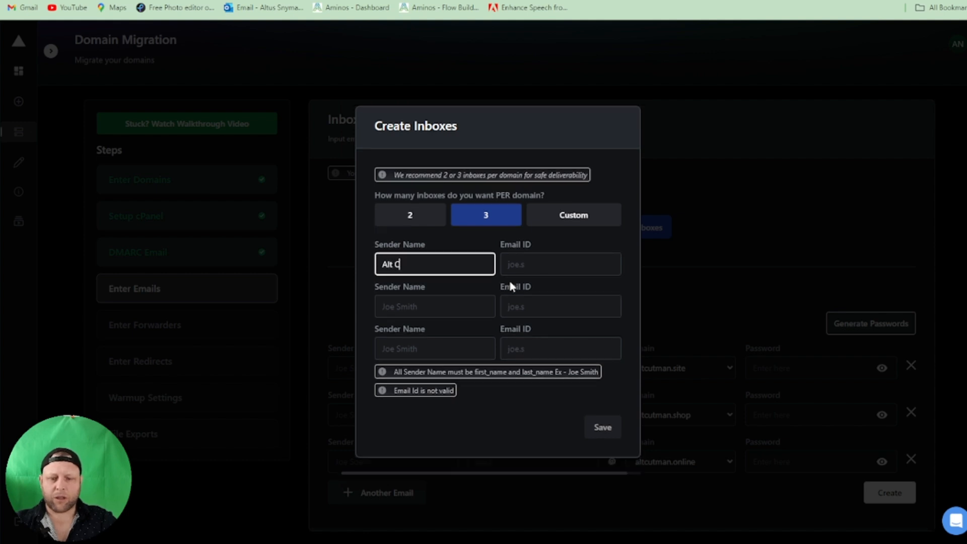
pyautogui.press('Tab')
pyautogui.press('Tab')
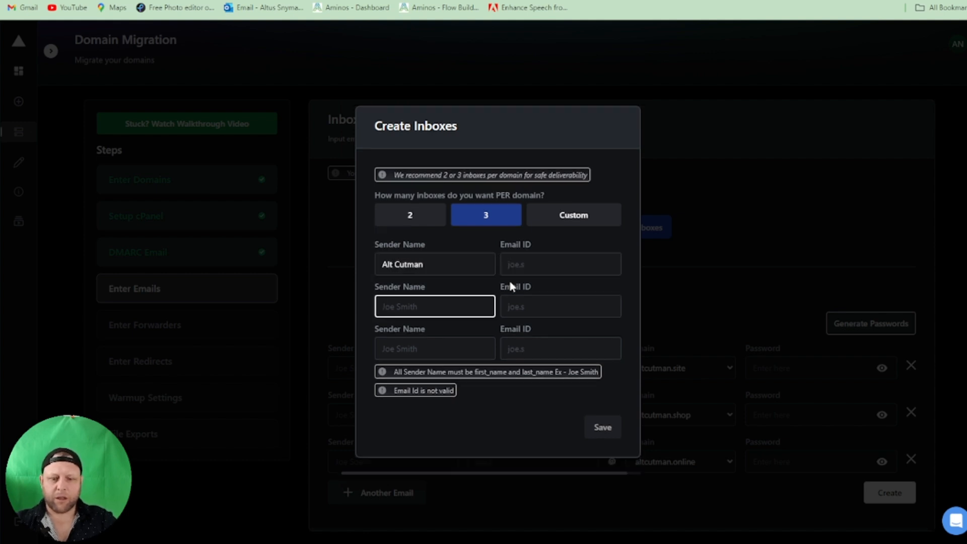
# - Copy the Alt Cutman sender name into the second and third sender name fields
pyautogui.write('Al')
pyautogui.press('BackSpace')
pyautogui.press('BackSpace')
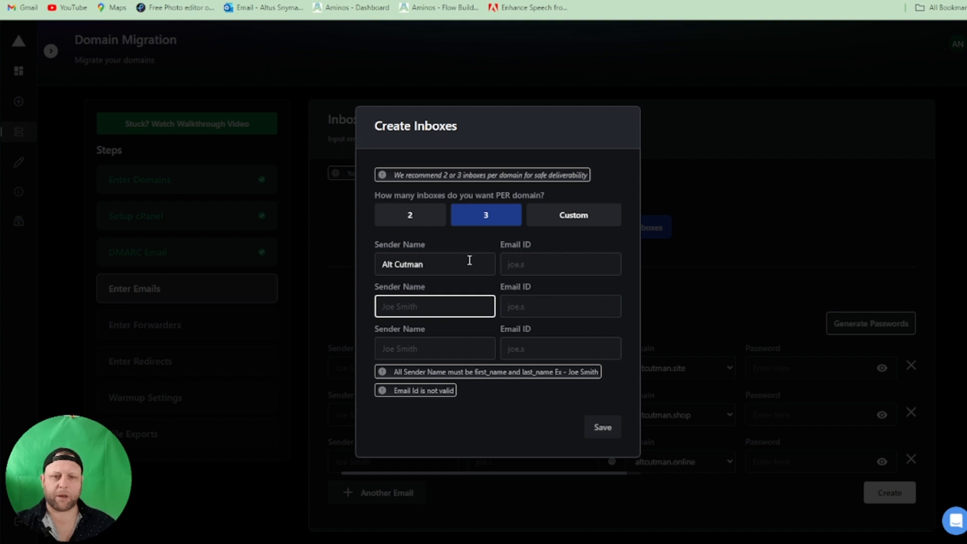
pyautogui.tripleClick(434, 265)
pyautogui.hotkey('ctrl', 'c')
pyautogui.click(433, 305)
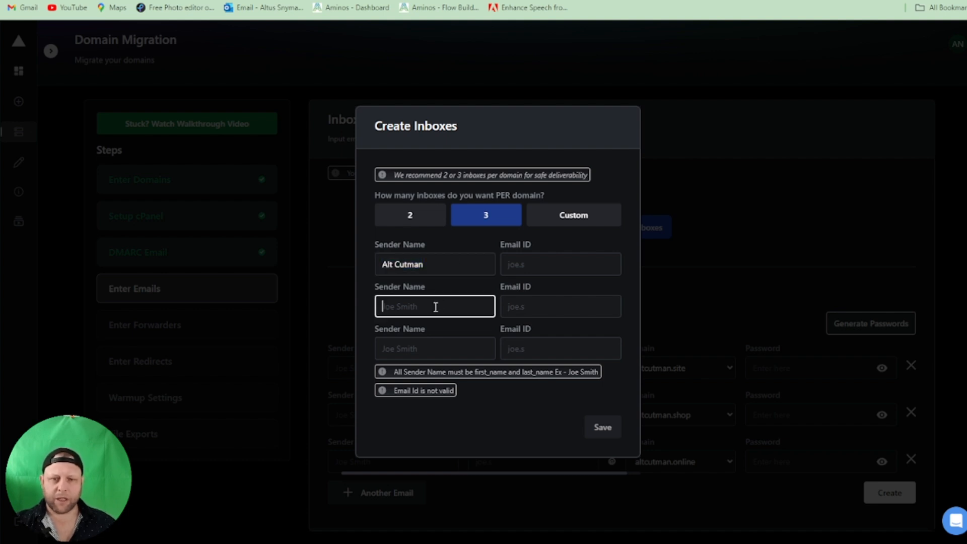
pyautogui.hotkey('ctrl', 'v')
pyautogui.click(432, 346)
pyautogui.hotkey('ctrl', 'v')
pyautogui.click(524, 275)
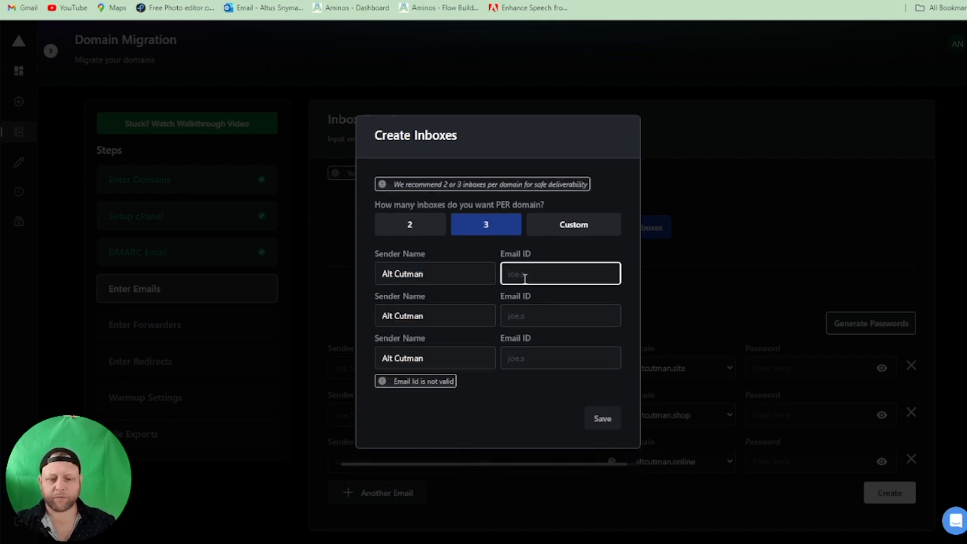
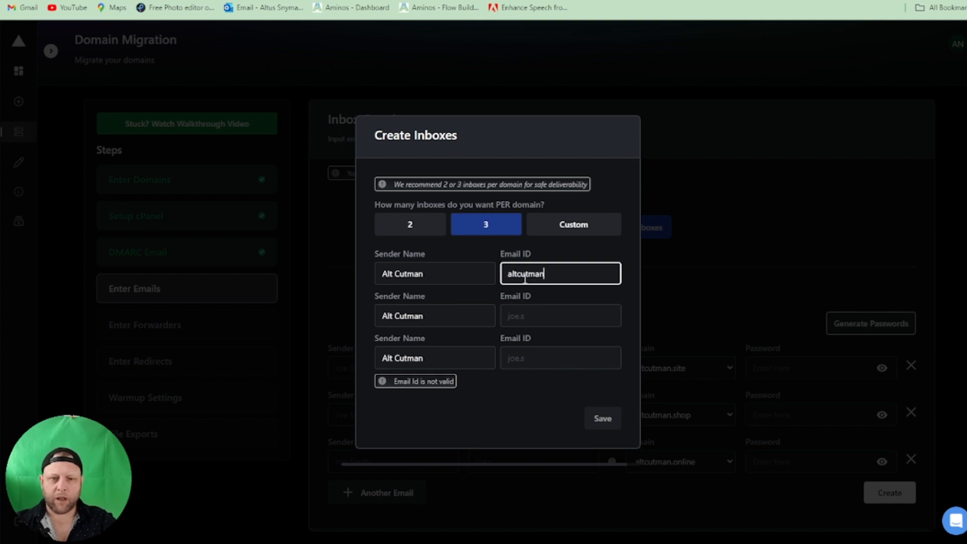
pyautogui.press('Tab')
pyautogui.press('Tab')
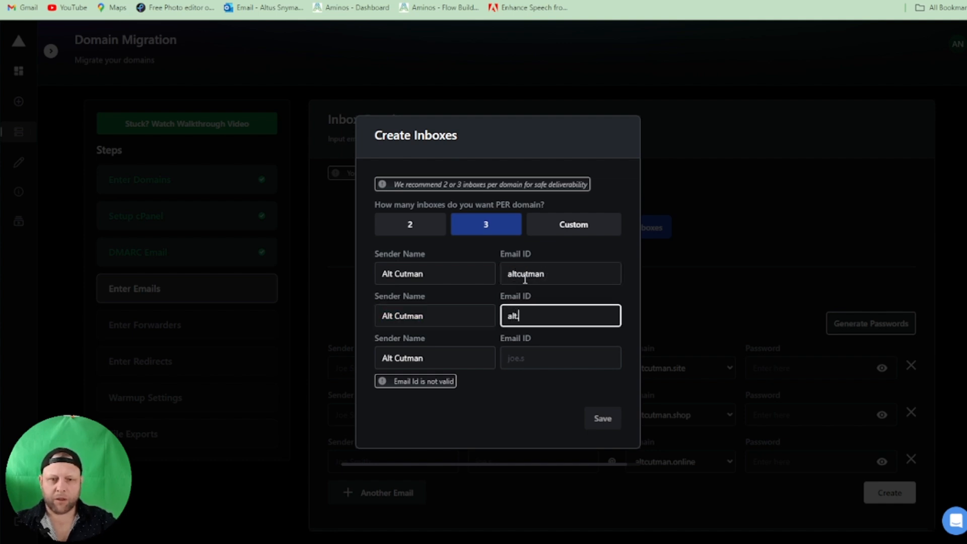
pyautogui.press('Tab')
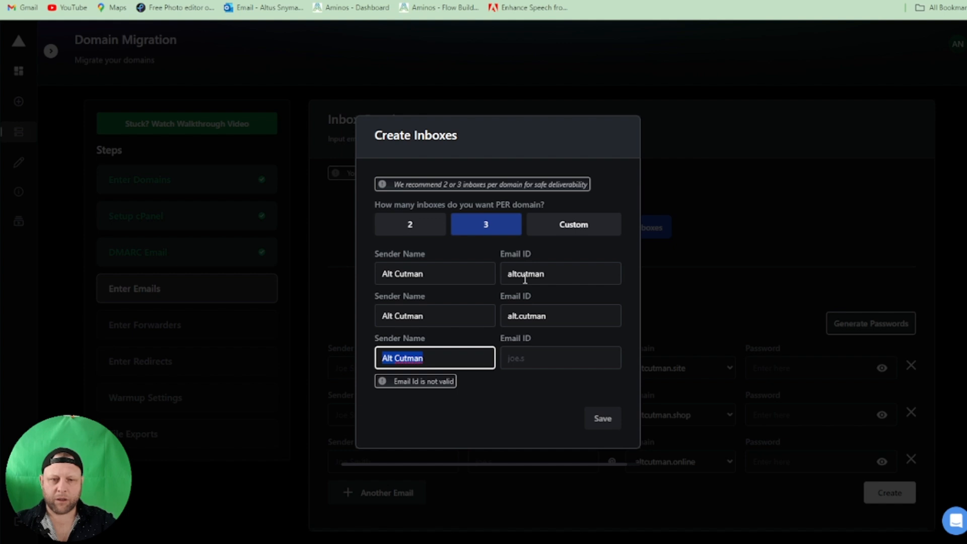
pyautogui.press('Tab')
pyautogui.write('alt')
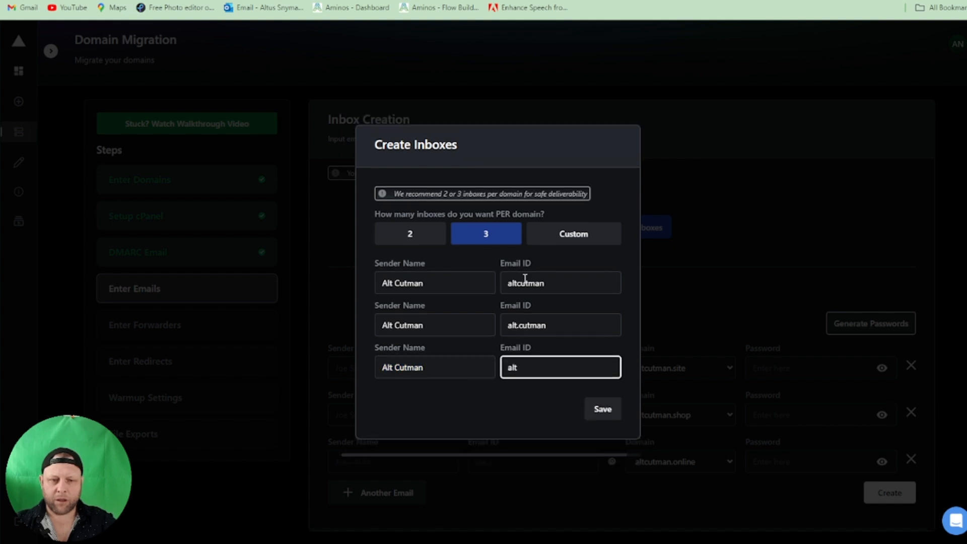
pyautogui.press('BackSpace')
pyautogui.press('BackSpace')
pyautogui.press('BackSpace')
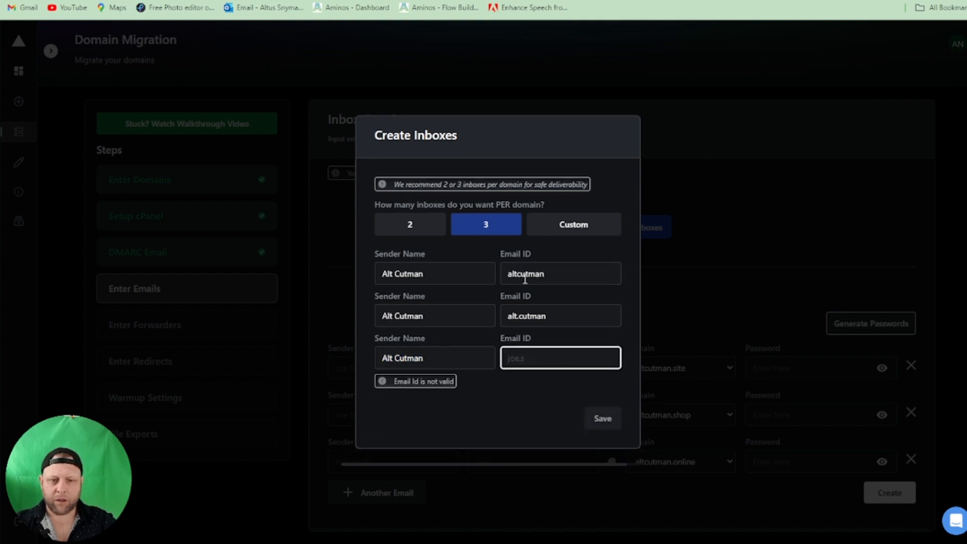
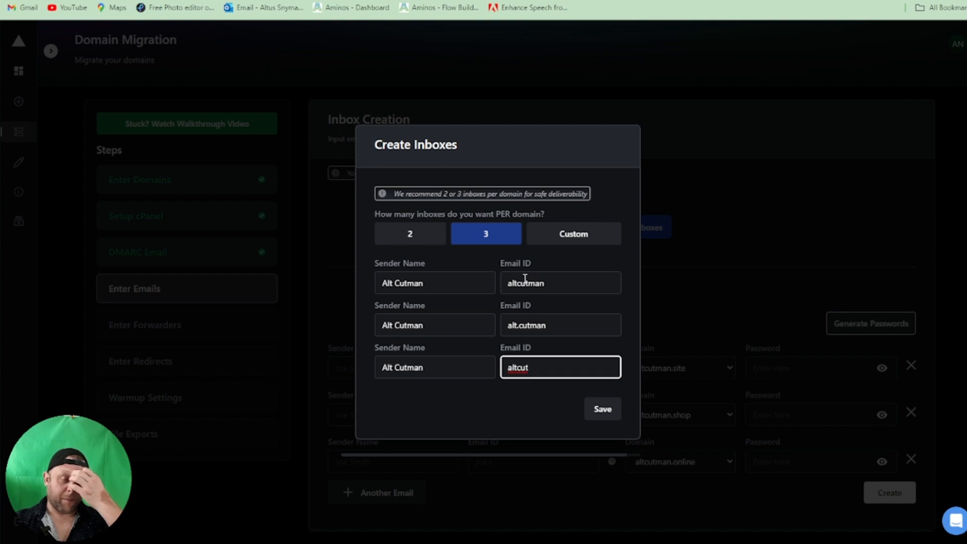
pyautogui.click(443, 401)
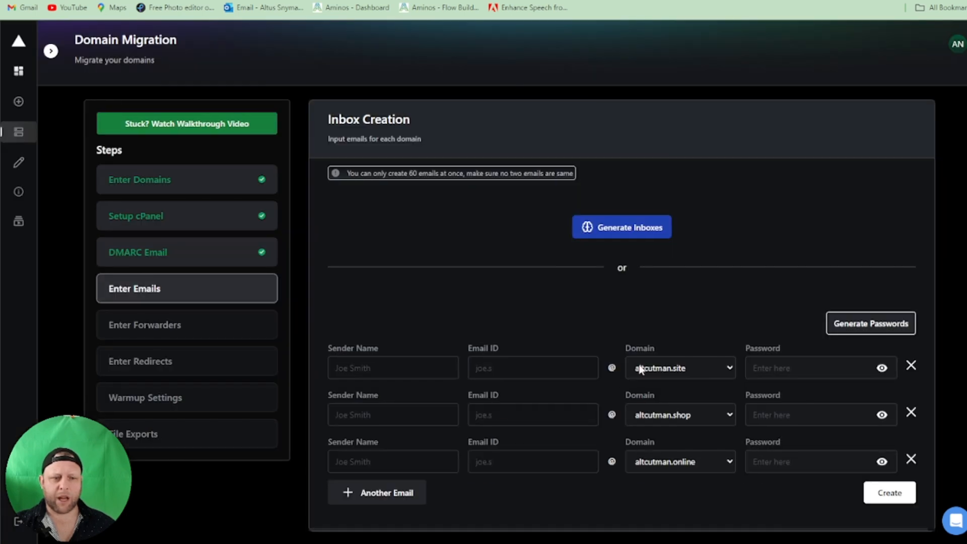
pyautogui.click(602, 413)
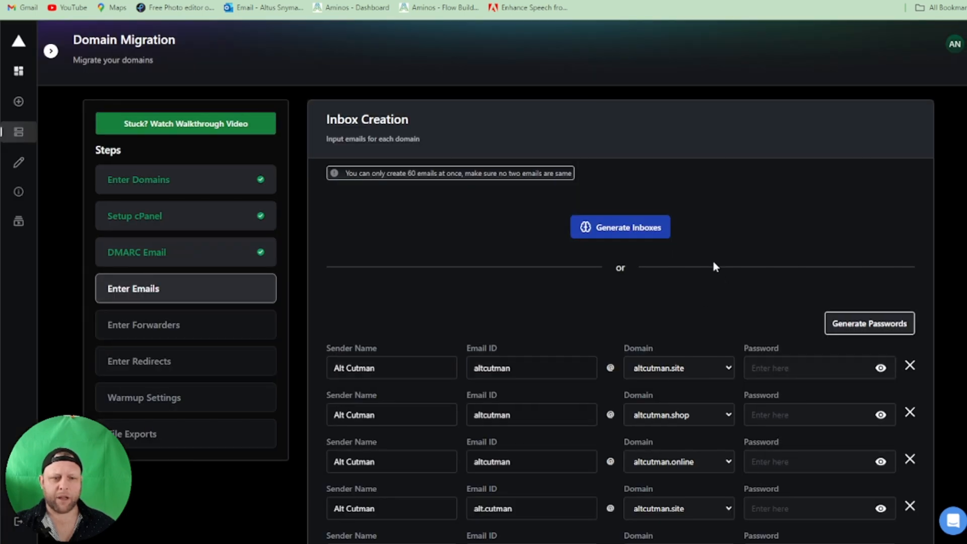
# - Generate passwords for all the inboxes in the list
pyautogui.scroll(-6, 655, 226)
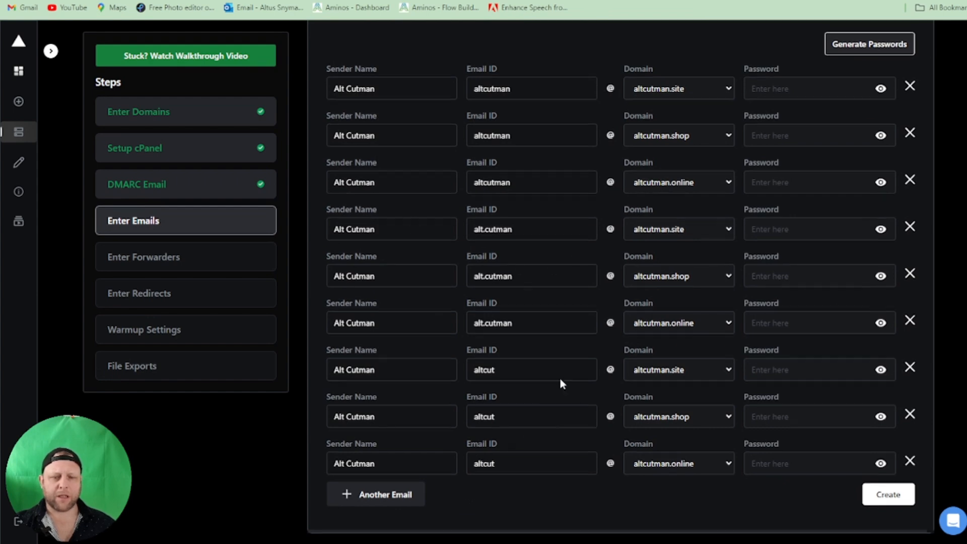
pyautogui.scroll(6, 561, 382)
pyautogui.scroll(-5, 441, 455)
pyautogui.scroll(4, 578, 342)
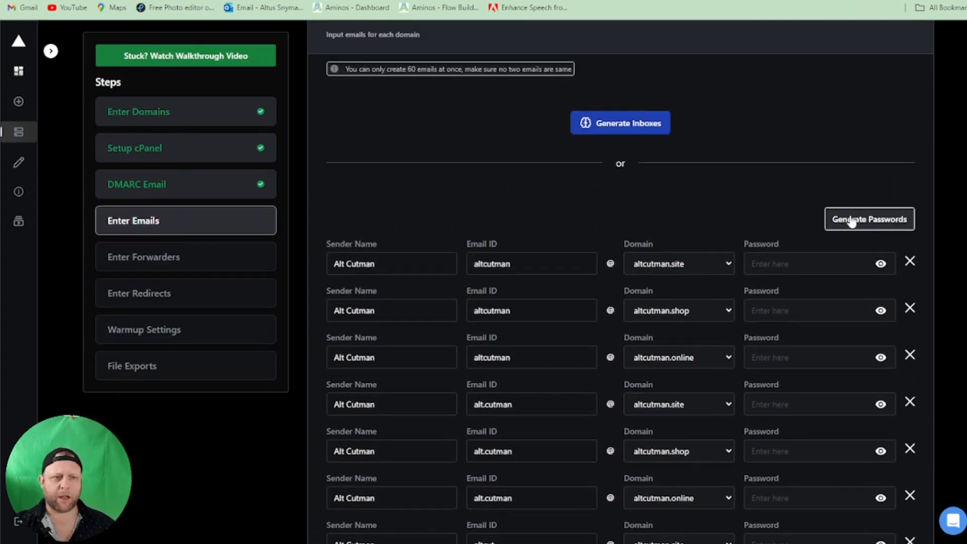
pyautogui.click(857, 219)
pyautogui.scroll(-4, 485, 245)
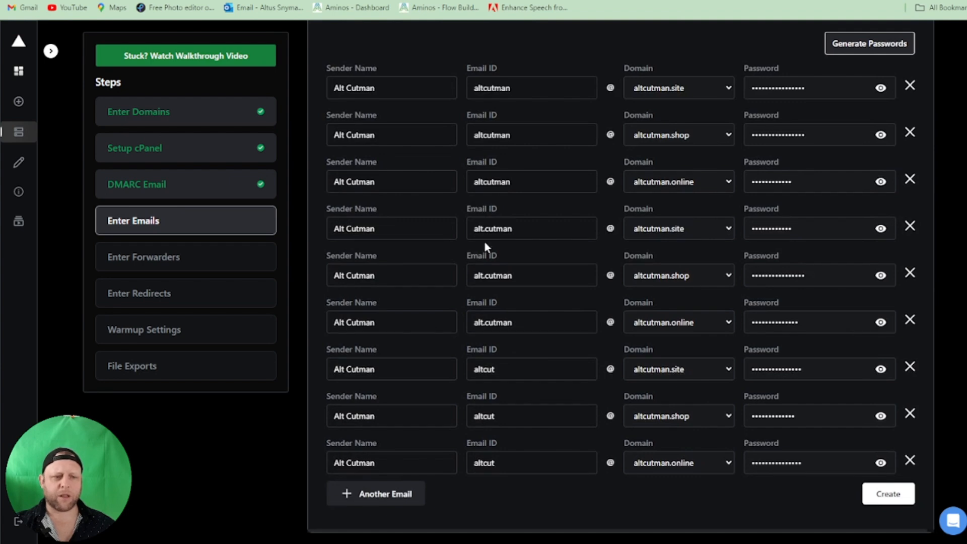
# - Create the nine inboxes and skip the forwarders step
pyautogui.click(882, 495)
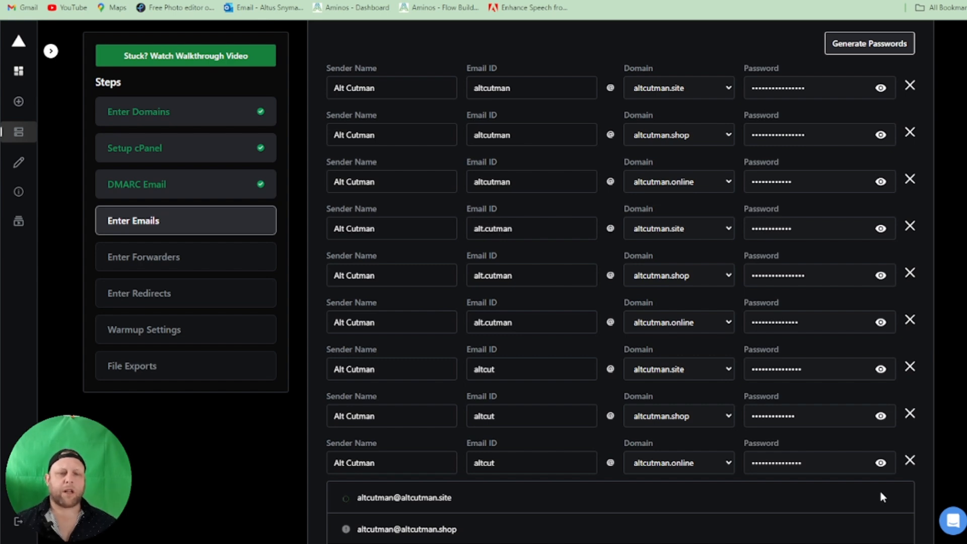
pyautogui.scroll(-5, 885, 394)
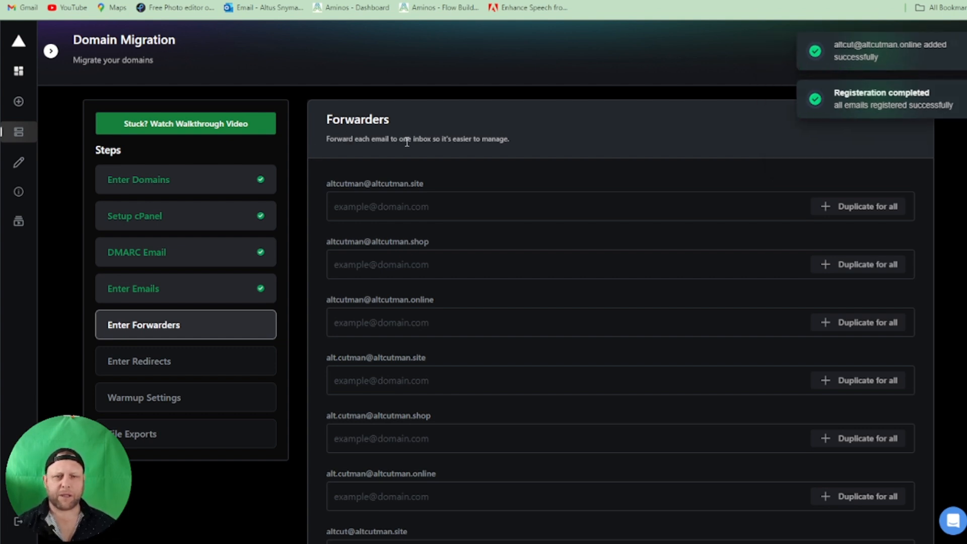
pyautogui.scroll(-5, 556, 215)
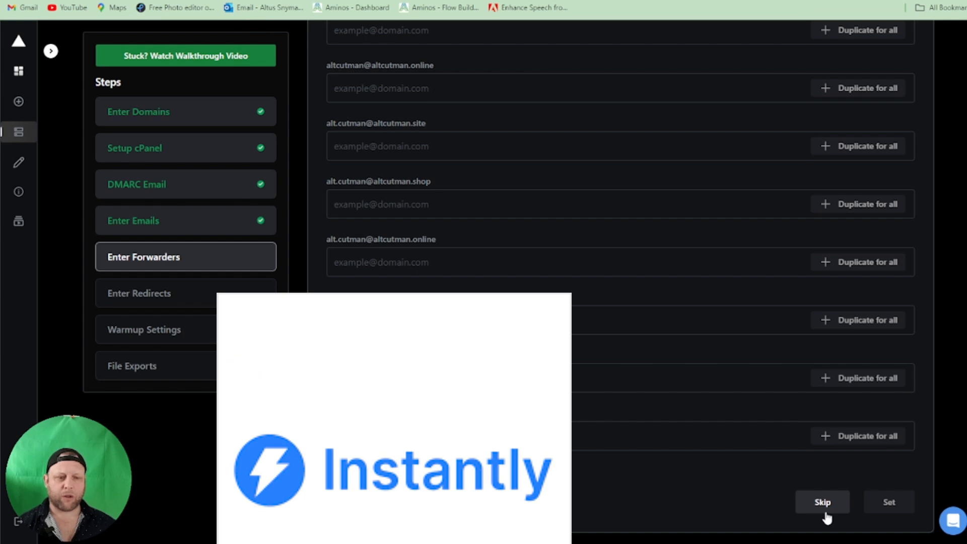
pyautogui.click(825, 511)
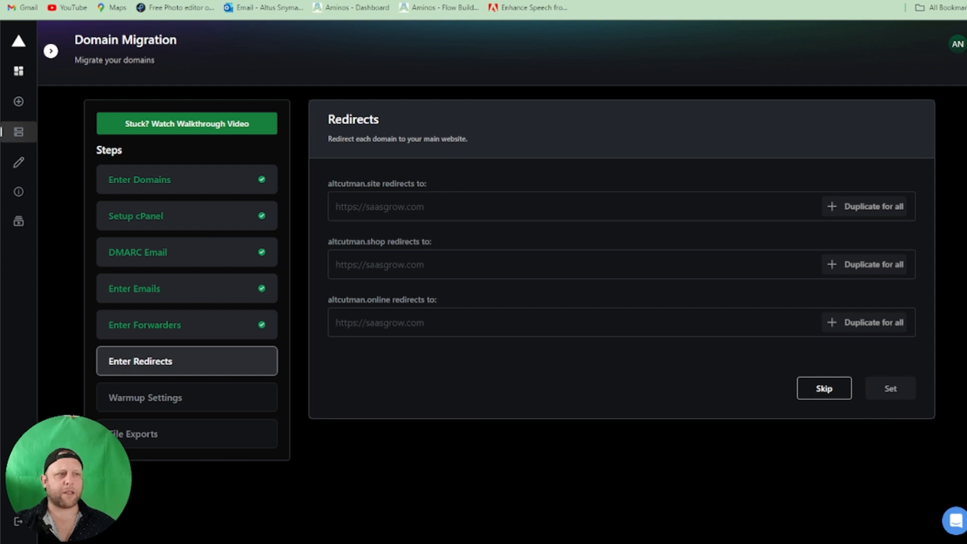
pyautogui.click(504, 207)
pyautogui.hotkey('ctrl', 'v')
pyautogui.click(491, 256)
pyautogui.hotkey('ctrl', 'v')
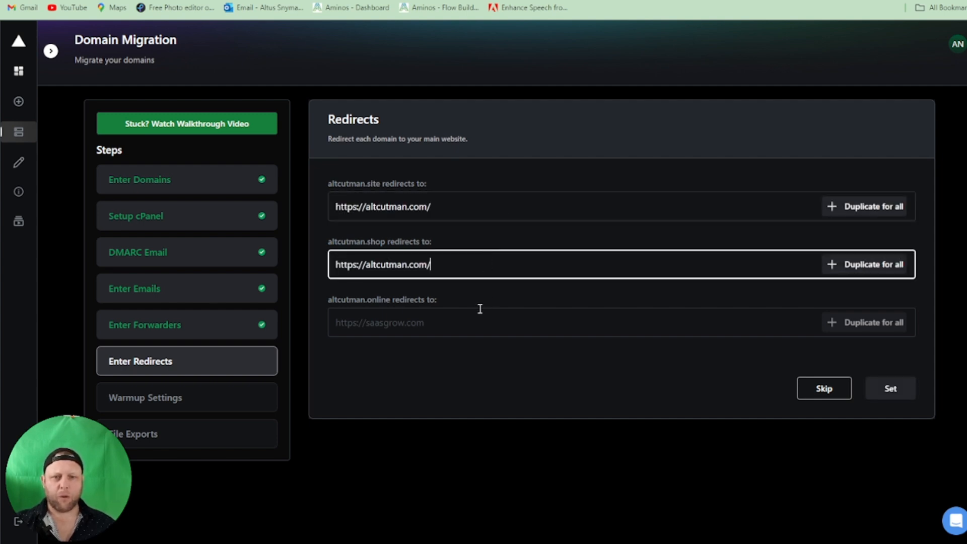
pyautogui.click(476, 317)
pyautogui.hotkey('ctrl', 'v')
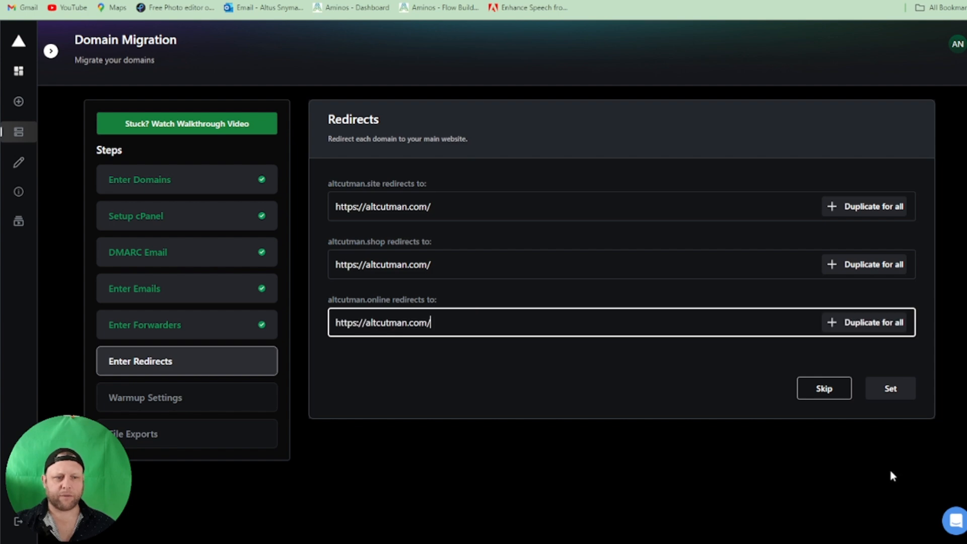
pyautogui.click(892, 391)
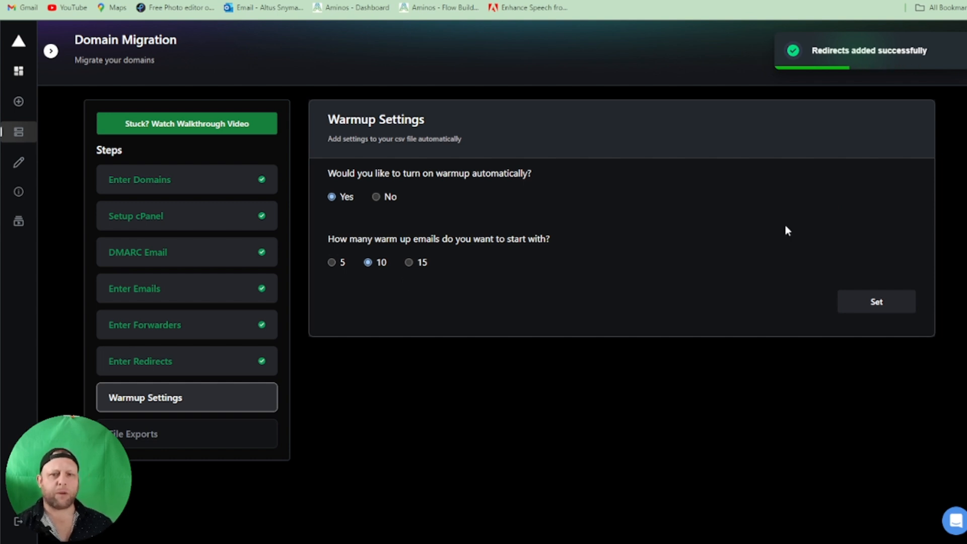
# - Apply the warmup settings with automatic warmup on and 10 starting emails
pyautogui.click(884, 308)
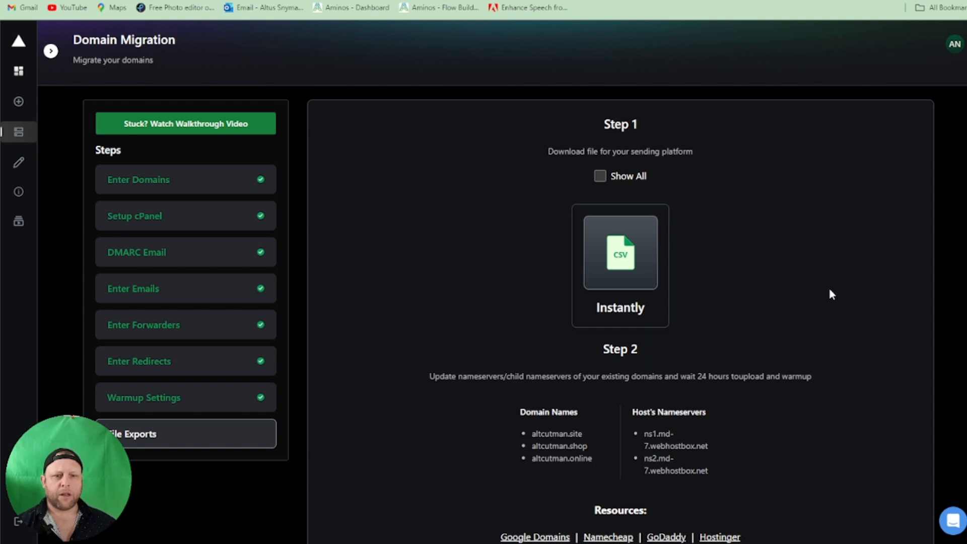
pyautogui.scroll(-1, 829, 291)
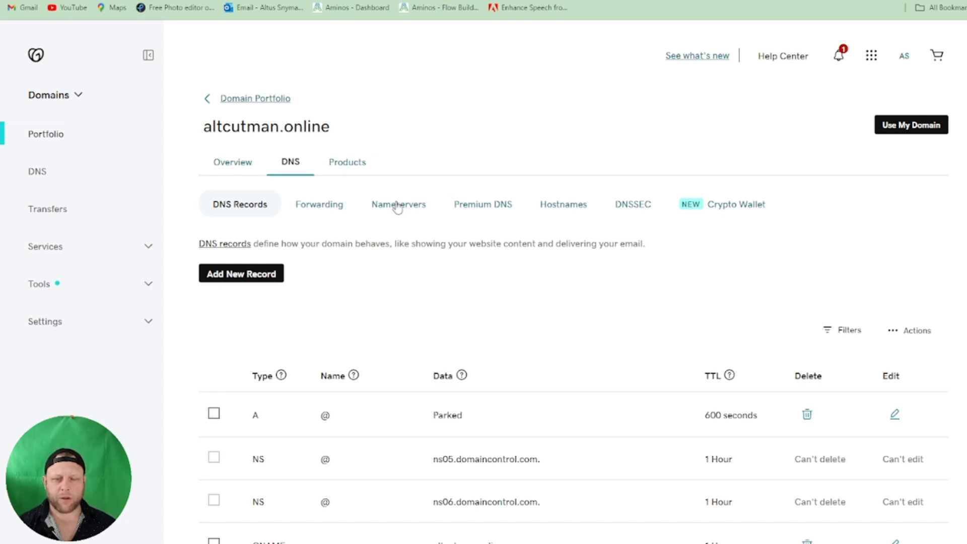
# - Open the nameserver settings for altcutman.online in GoDaddy and choose to use custom nameservers
pyautogui.click(398, 204)
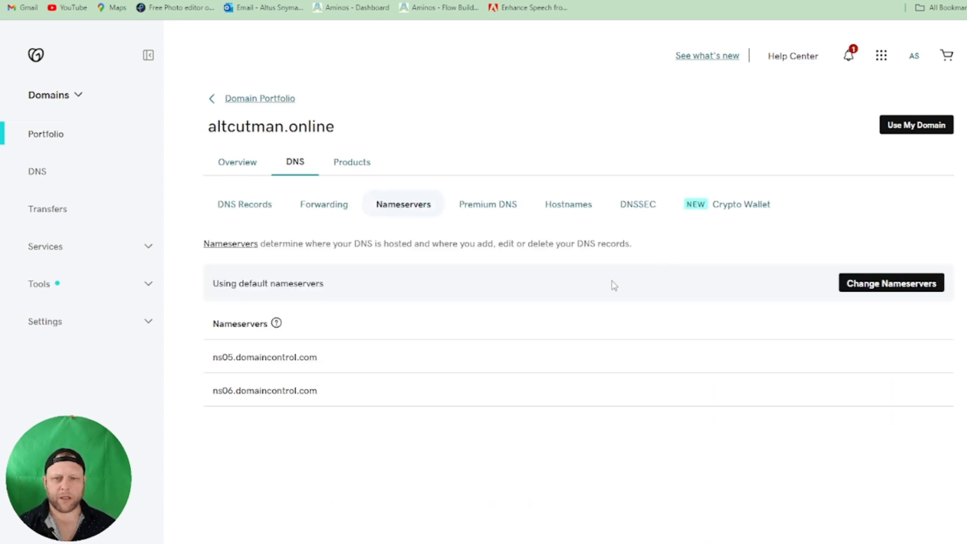
pyautogui.click(870, 283)
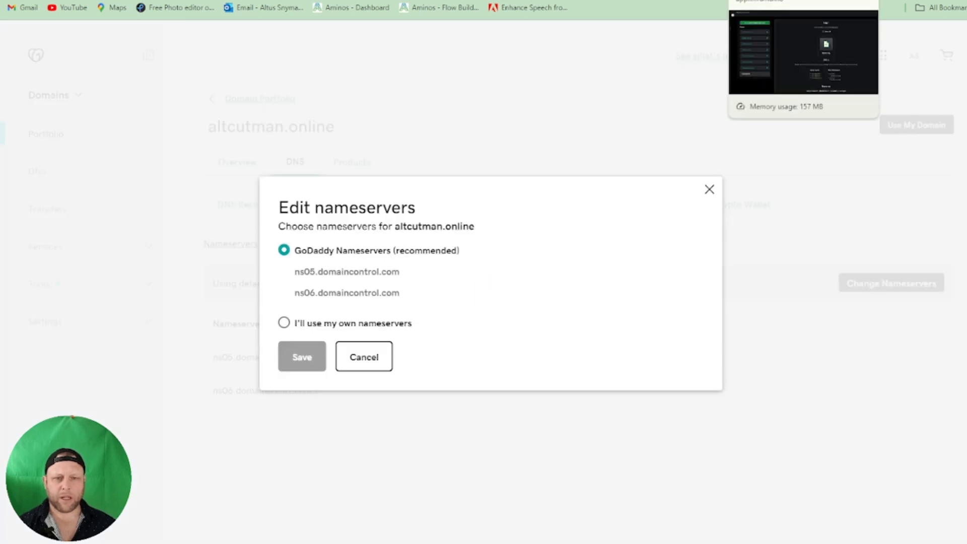
pyautogui.click(284, 323)
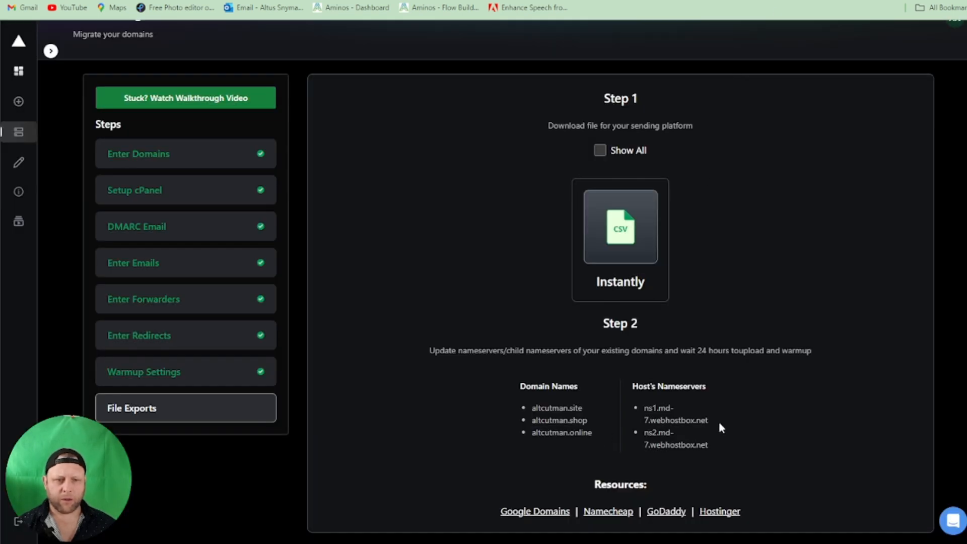
# - Enter ns1.md-7.webhostbox.net and ns2.md-7.webhostbox.net as the domain's nameservers and save them
pyautogui.moveTo(711, 422); pyautogui.dragTo(644, 413)
pyautogui.hotkey('ctrl', 'c')
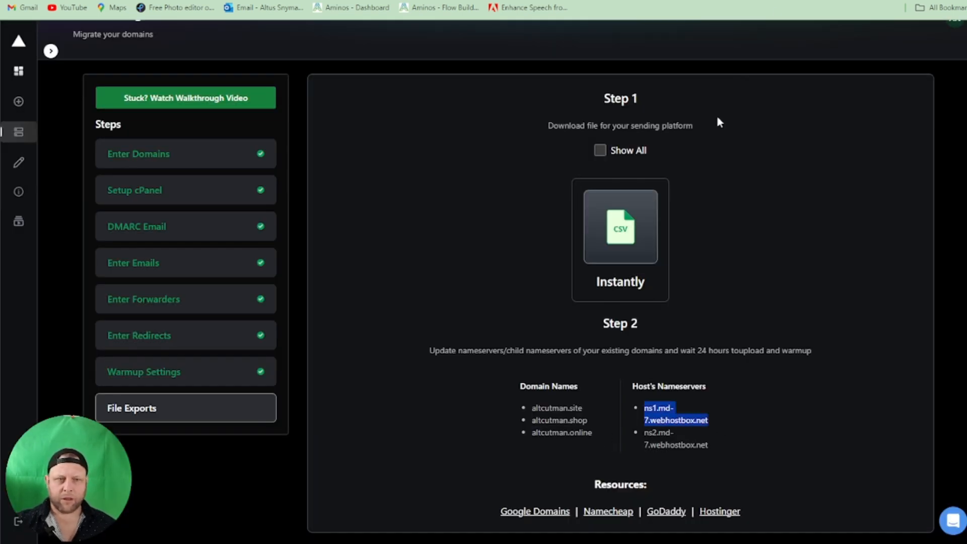
pyautogui.hotkey('alt', 'Tab')
pyautogui.click(464, 272)
pyautogui.hotkey('ctrl', 'v')
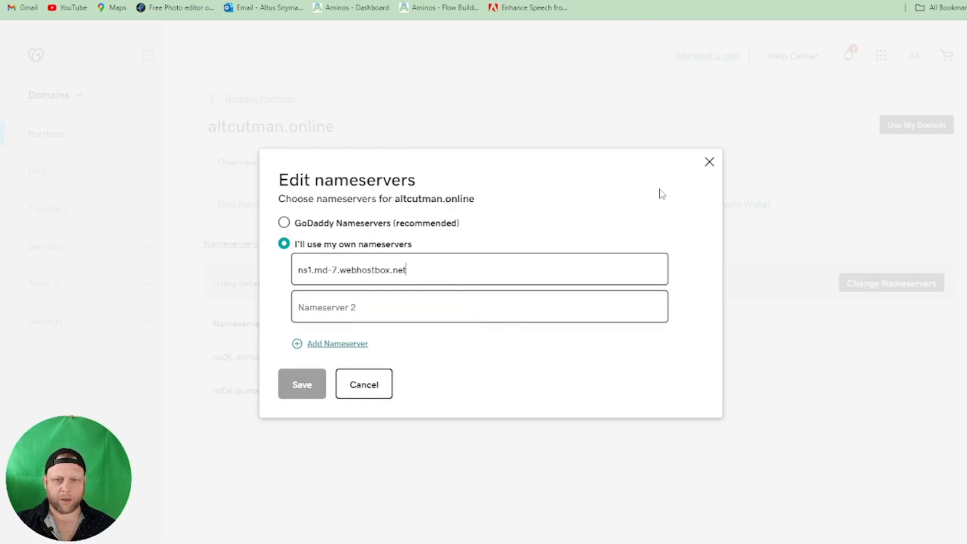
pyautogui.hotkey('alt', 'Tab')
pyautogui.moveTo(714, 442); pyautogui.dragTo(645, 432)
pyautogui.hotkey('ctrl', 'c')
pyautogui.hotkey('alt', 'Tab')
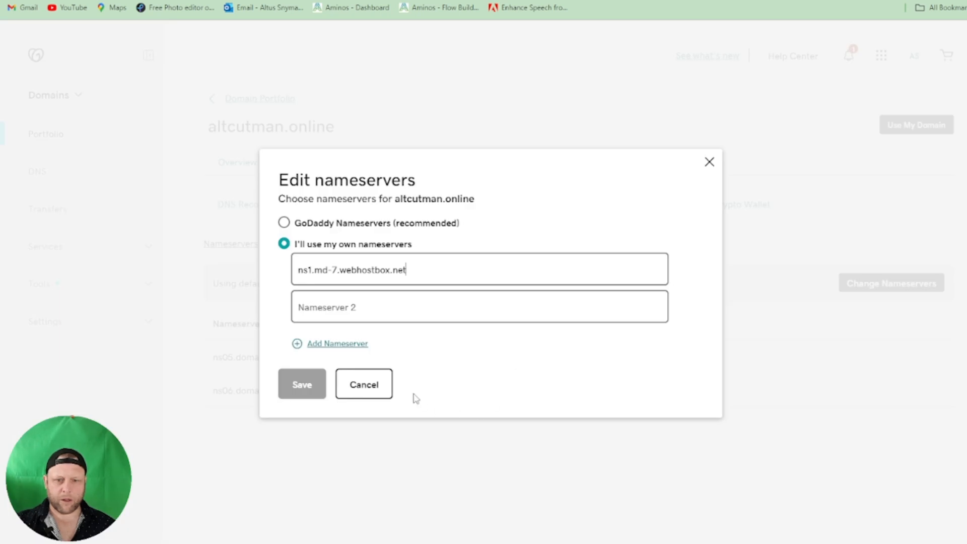
pyautogui.click(417, 304)
pyautogui.hotkey('ctrl', 'v')
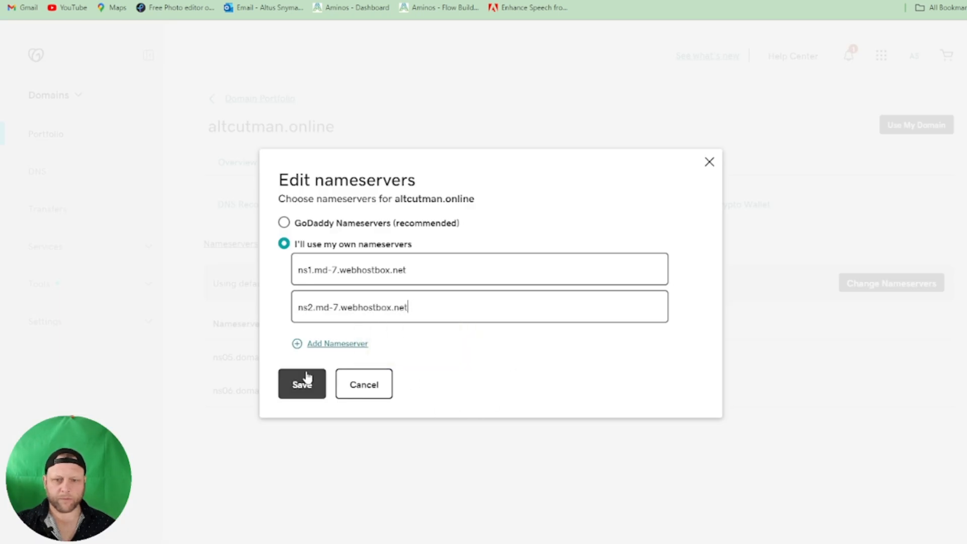
pyautogui.click(296, 389)
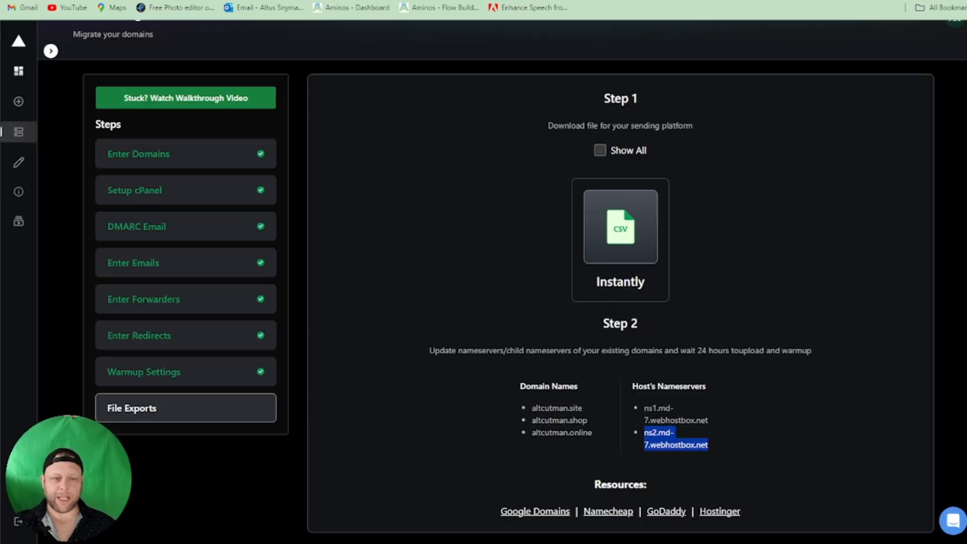
# - Download the Instantly CSV file from the file exports step
pyautogui.click(620, 227)
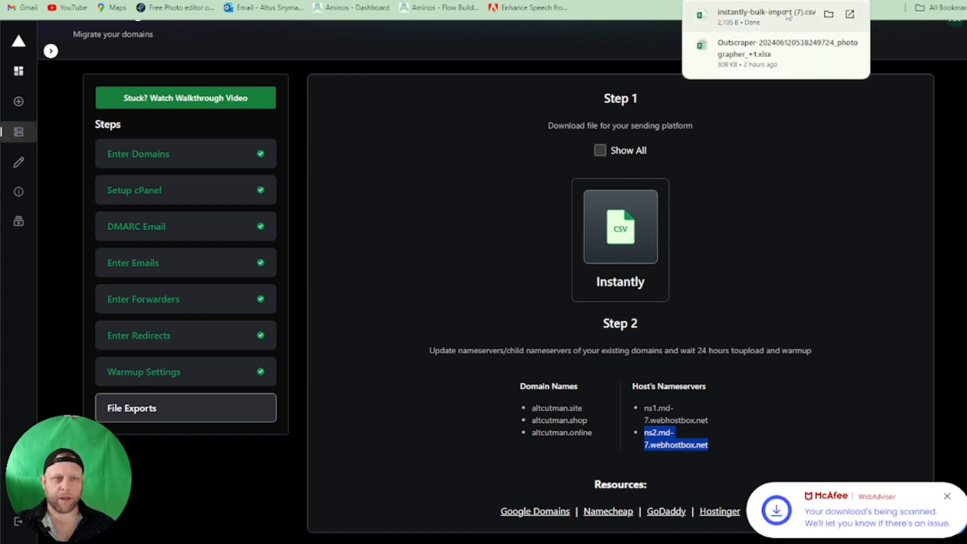
pyautogui.click(761, 213)
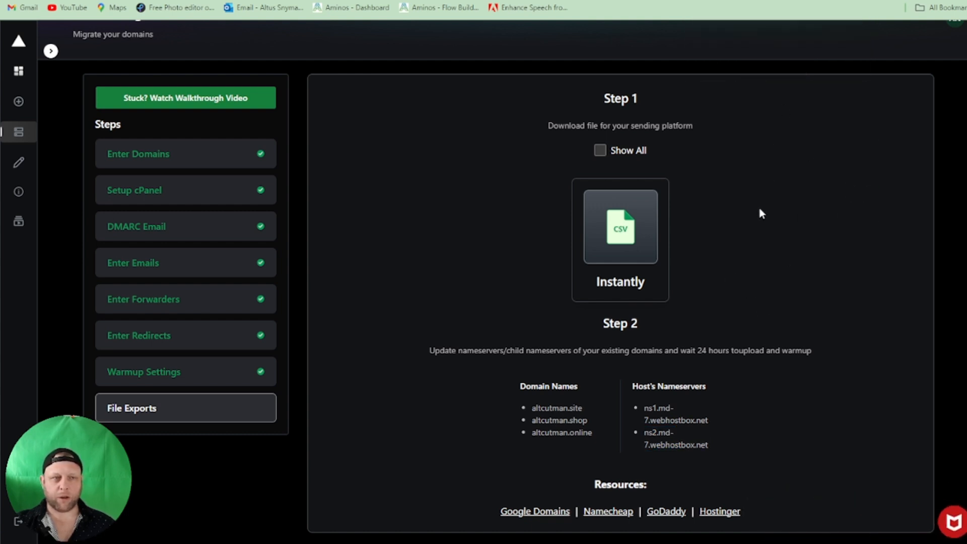
pyautogui.click(730, 1)
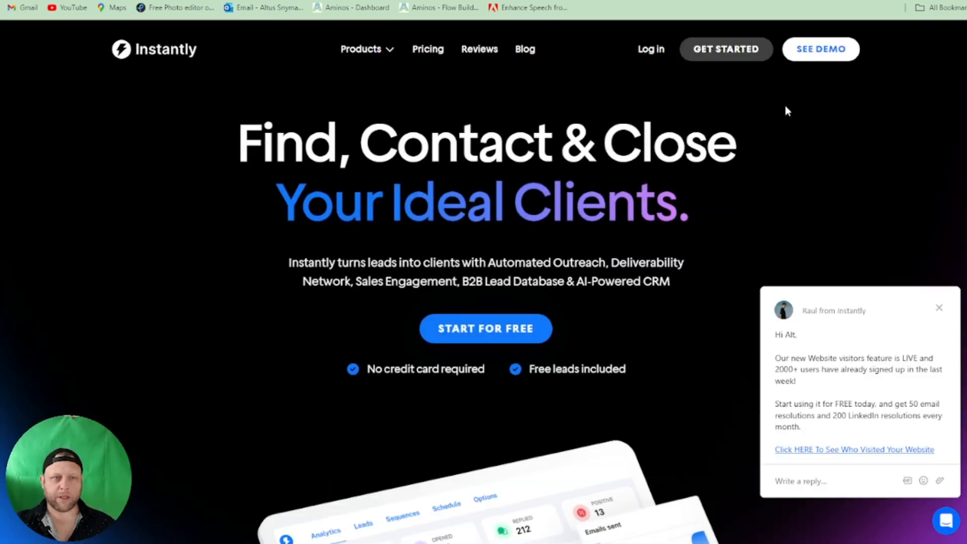
# - Log in to Instantly and bulk import the downloaded CSV as IMAP/SMTP accounts, uploading all of them
pyautogui.click(645, 50)
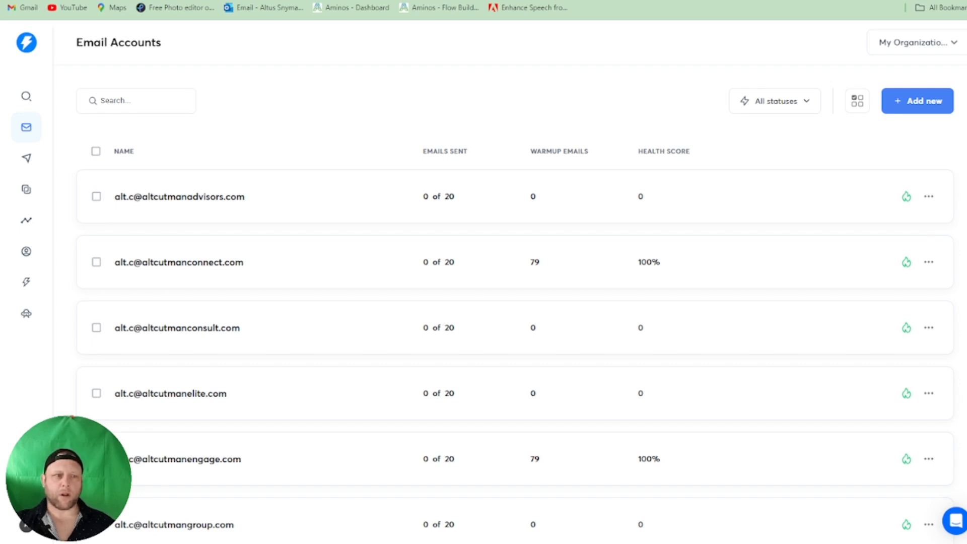
pyautogui.click(901, 103)
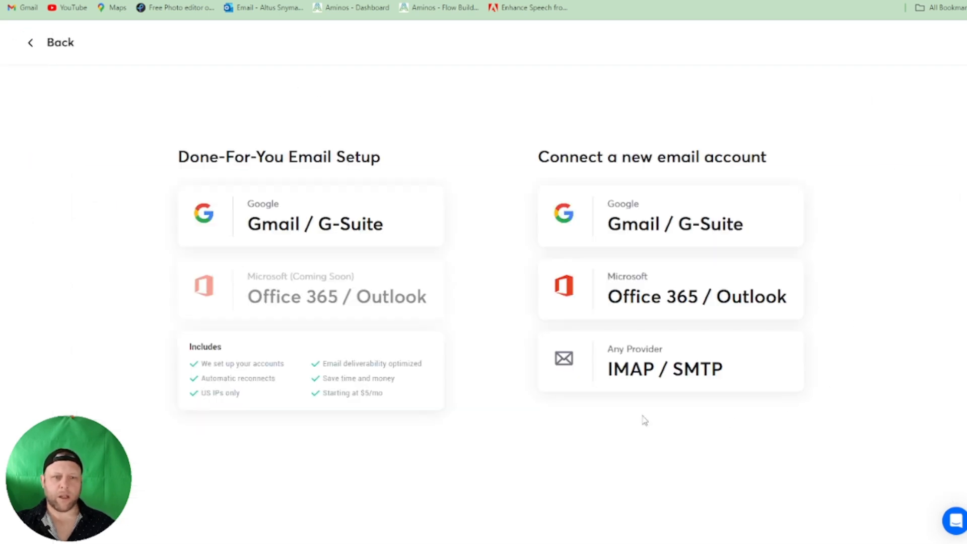
pyautogui.click(639, 381)
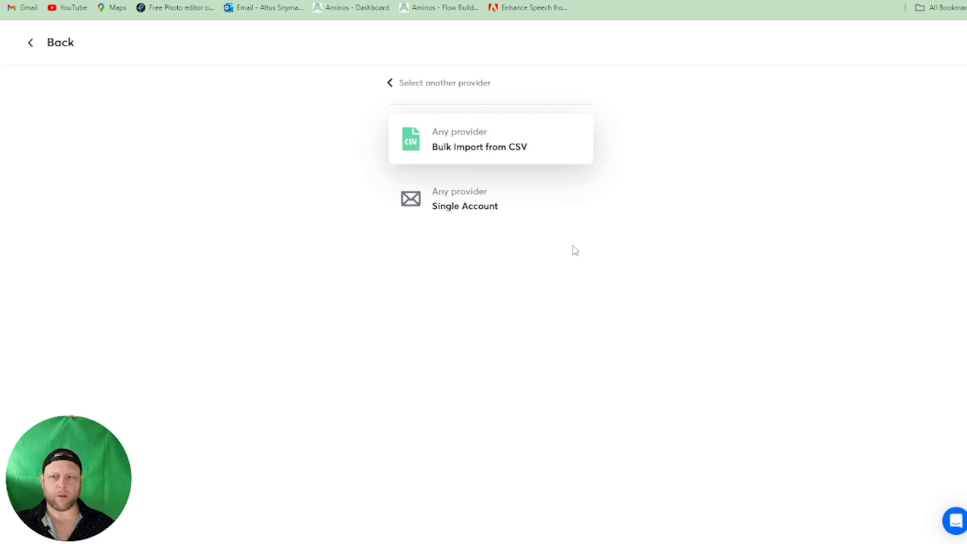
pyautogui.click(484, 146)
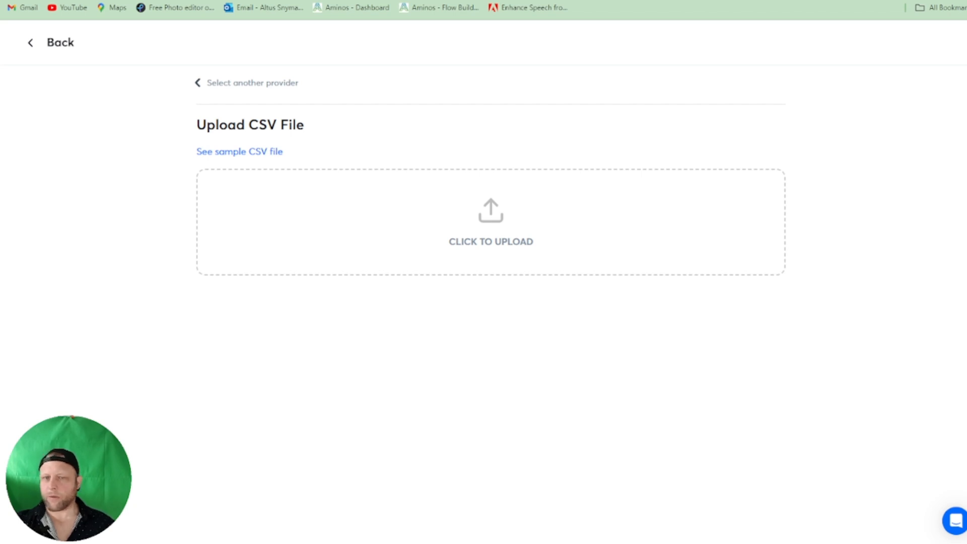
pyautogui.moveTo(282, 197); pyautogui.dragTo(461, 214)
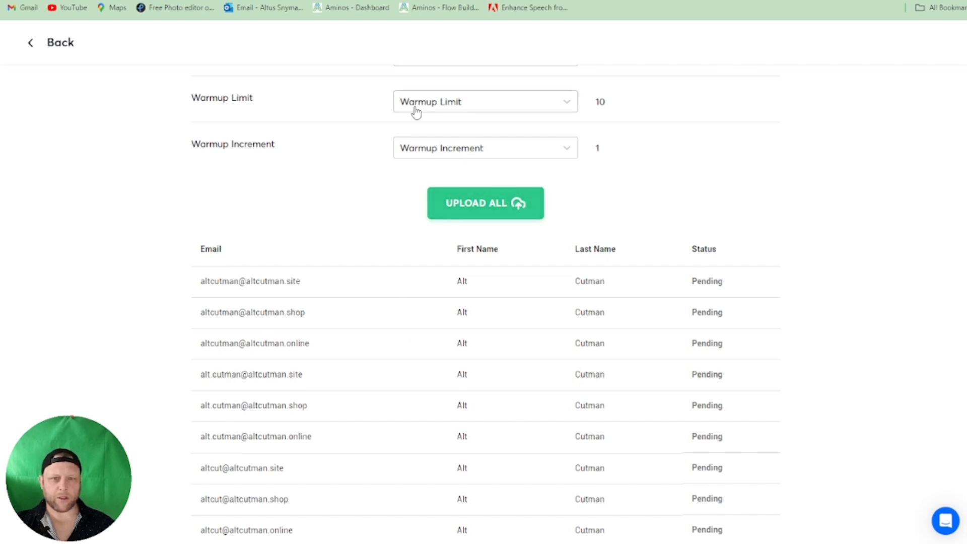
pyautogui.click(503, 213)
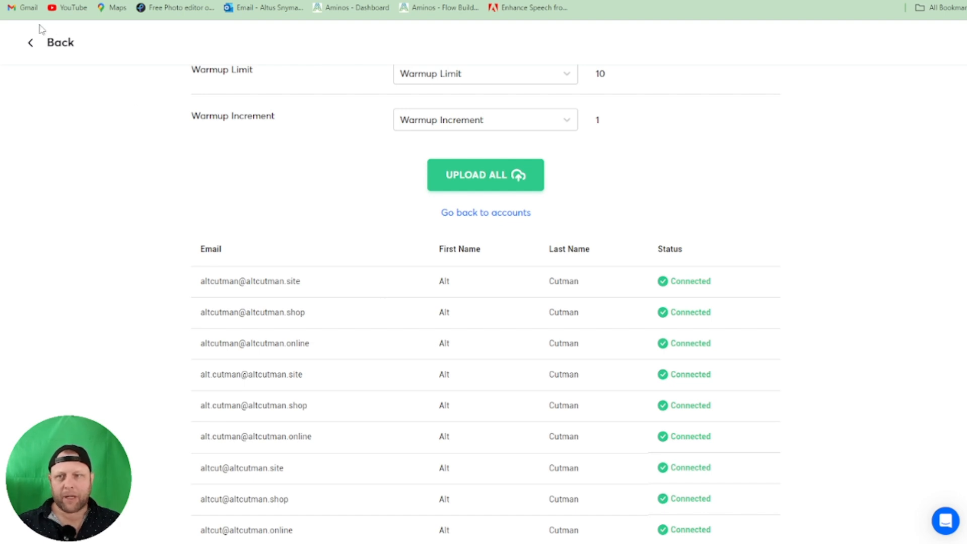
pyautogui.moveTo(328, 285); pyautogui.dragTo(196, 282)
pyautogui.hotkey('ctrl', 'c')
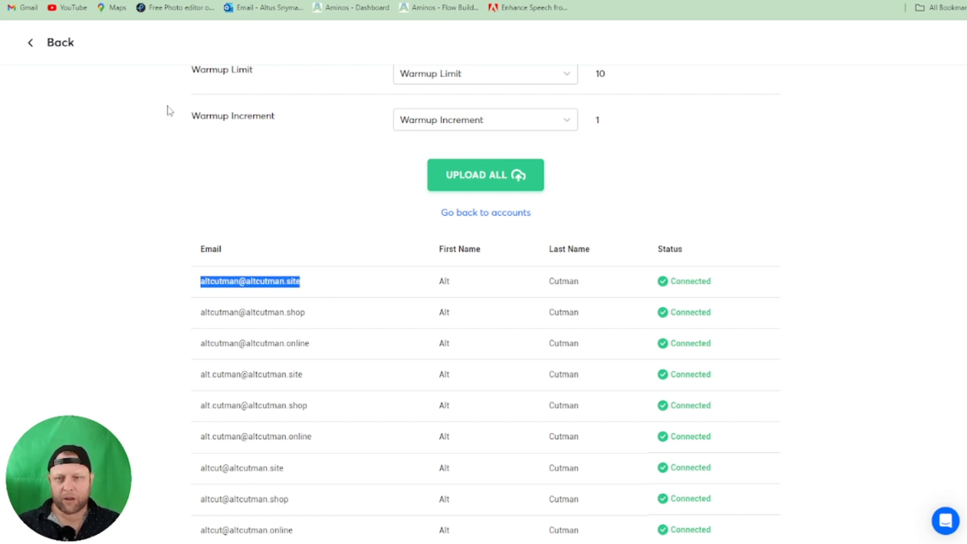
pyautogui.click(83, 55)
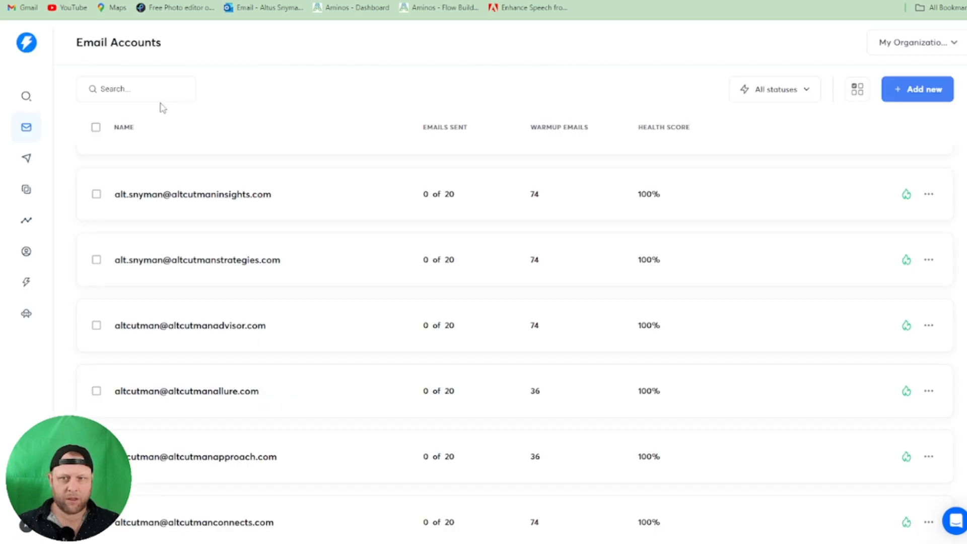
pyautogui.hotkey('ctrl', 'v')
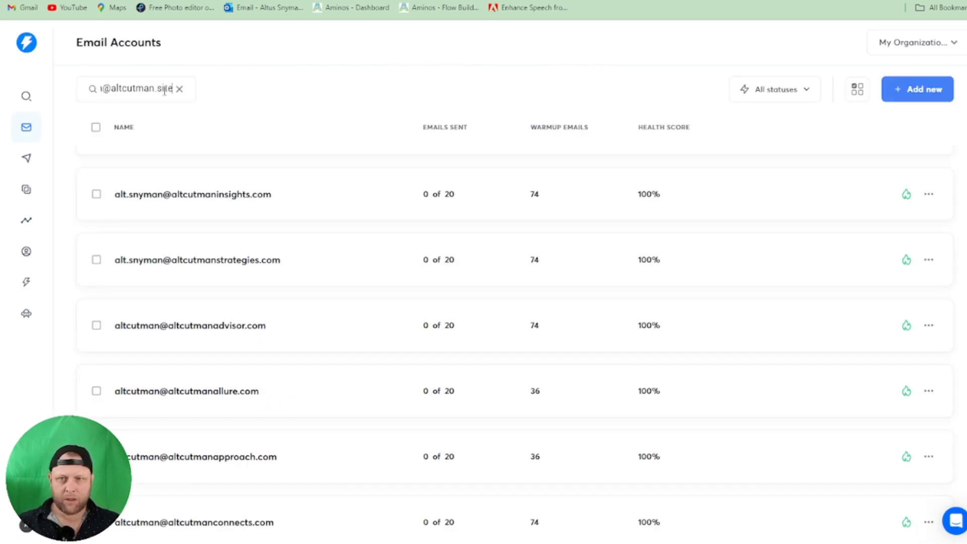